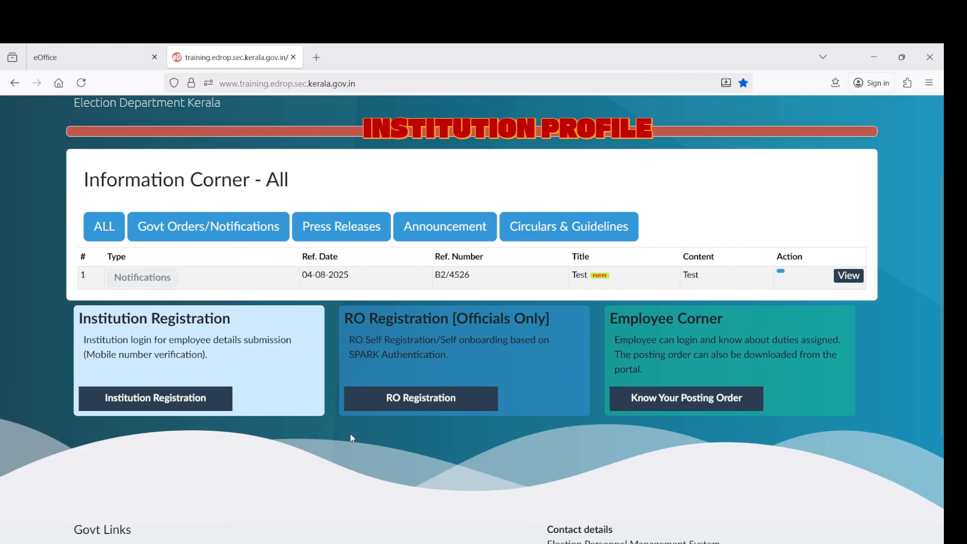
- Open the Institution Registration form and start entering the institution details
scroll(353, 438, up, 1)
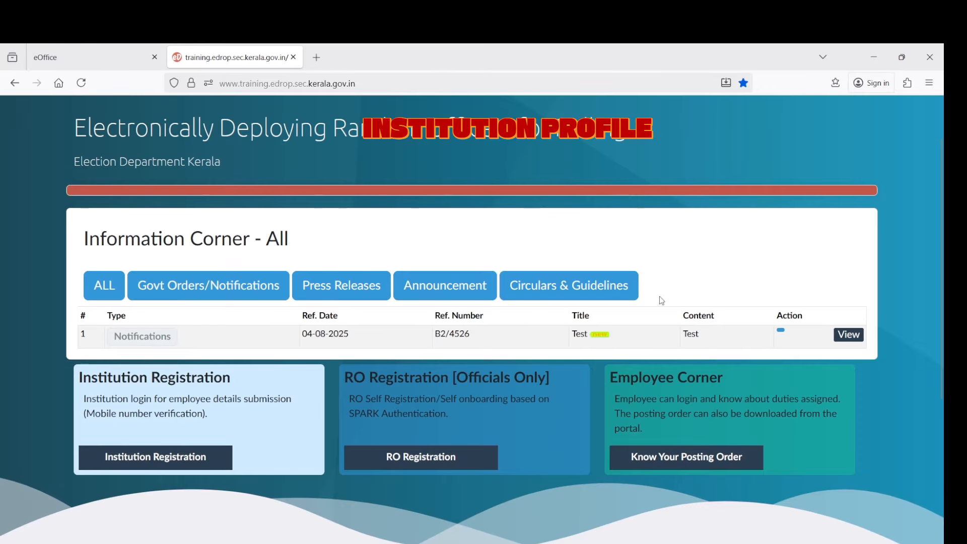
click(151, 458)
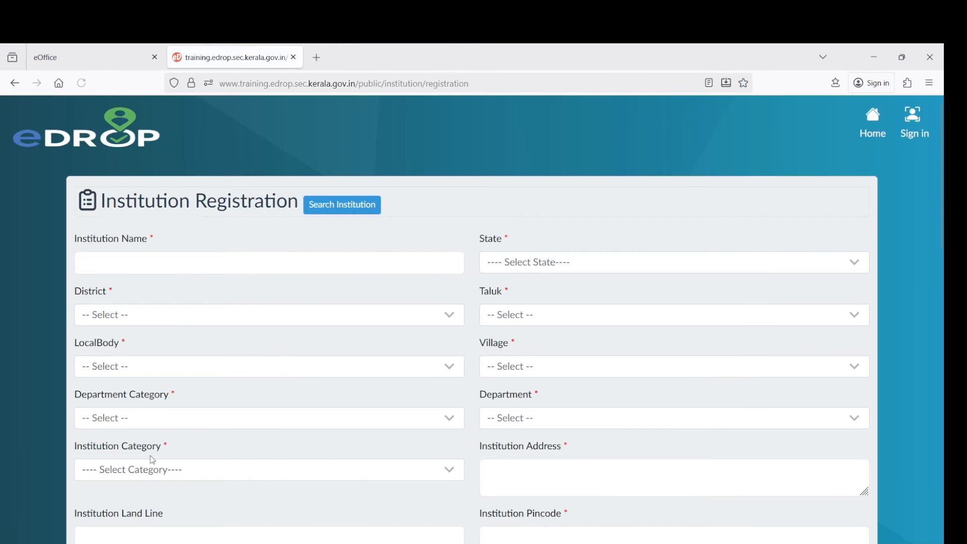
scroll(493, 270, up, 1)
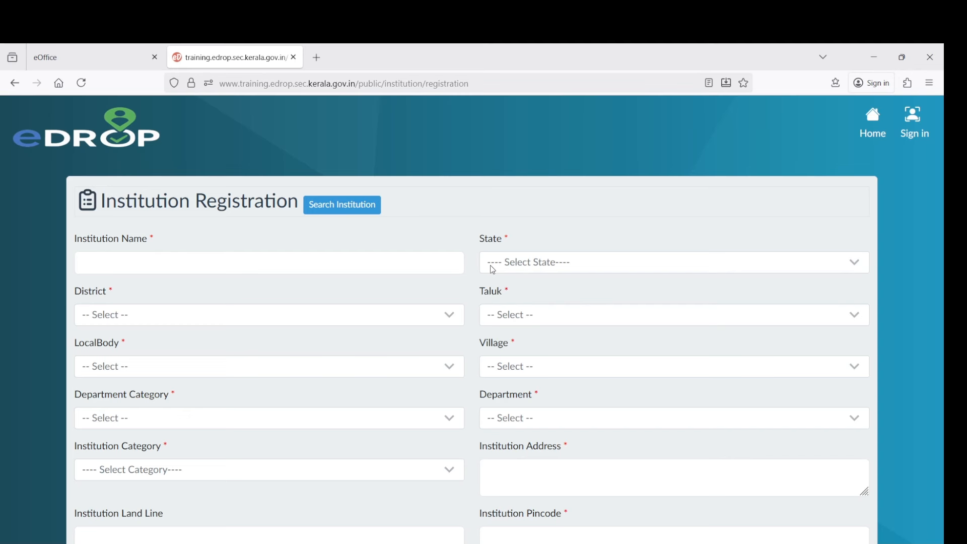
scroll(494, 270, down, 1)
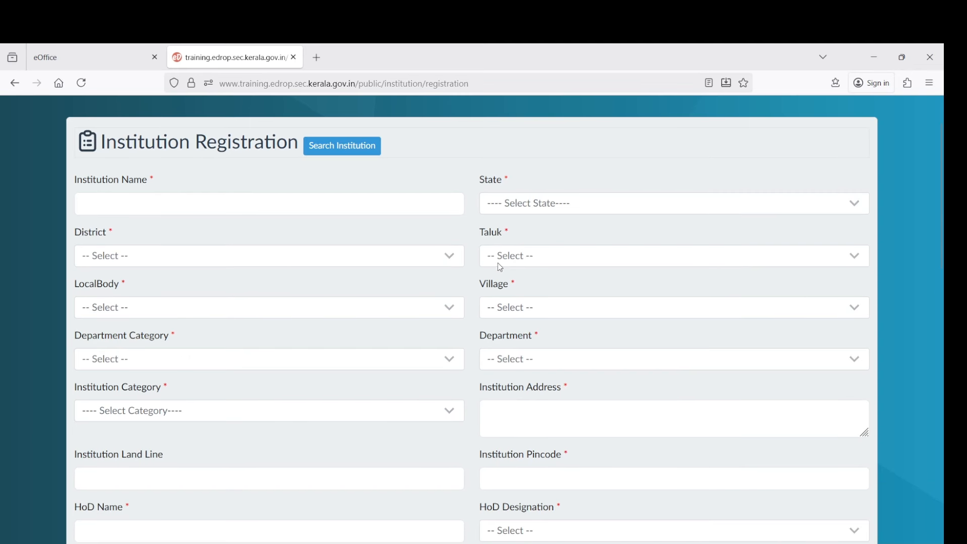
click(382, 206)
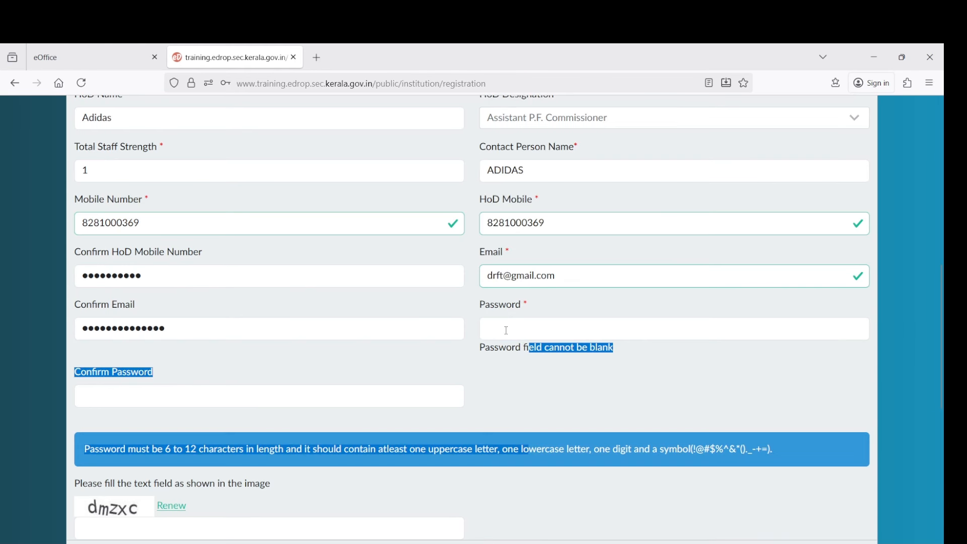
- Enter a valid account password, repeat it in Confirm Password, and type the captcha text
click(508, 331)
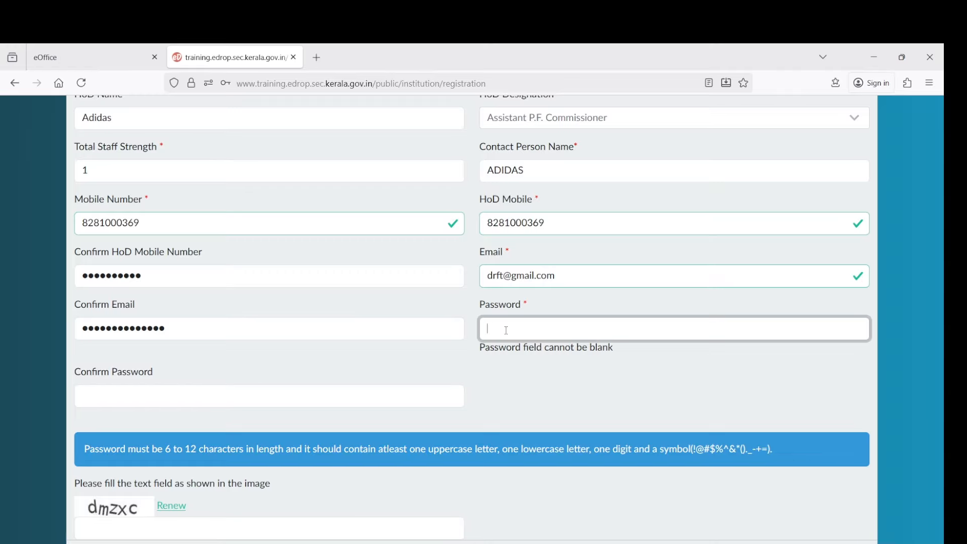
drag(82, 446, 754, 434)
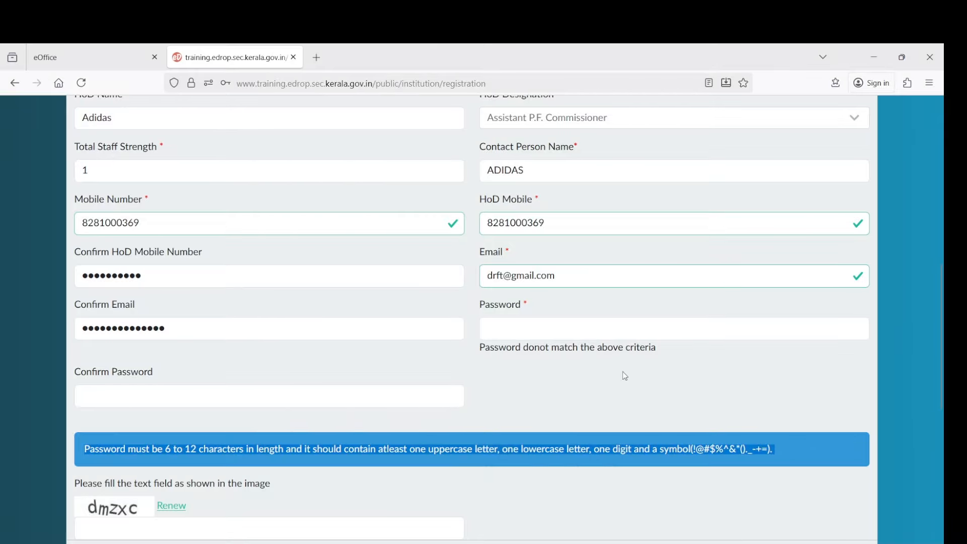
click(584, 333)
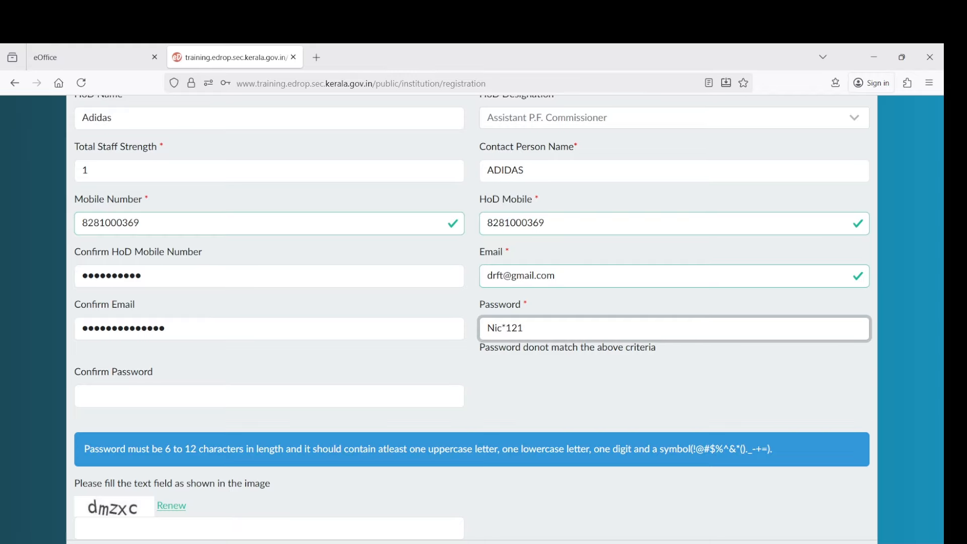
click(287, 396)
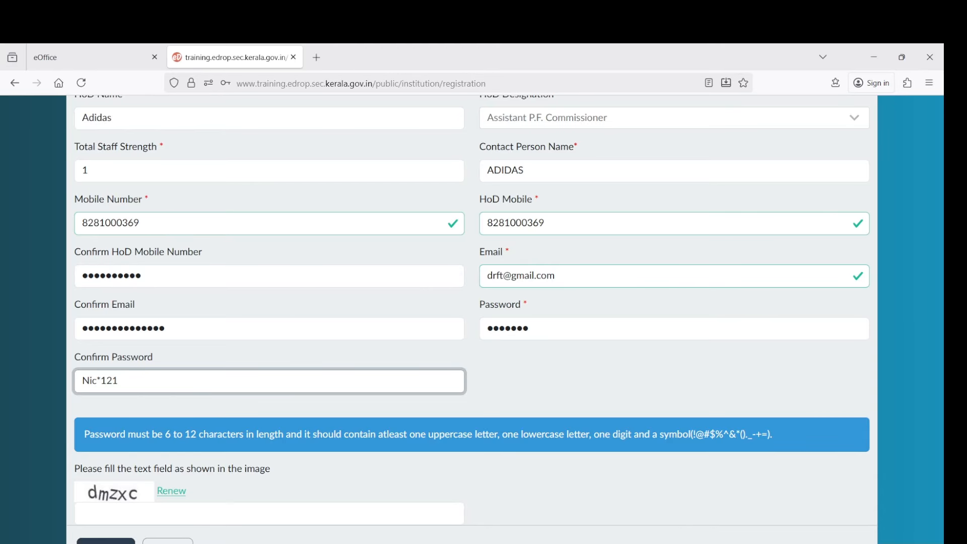
scroll(251, 410, down, 3)
click(179, 403)
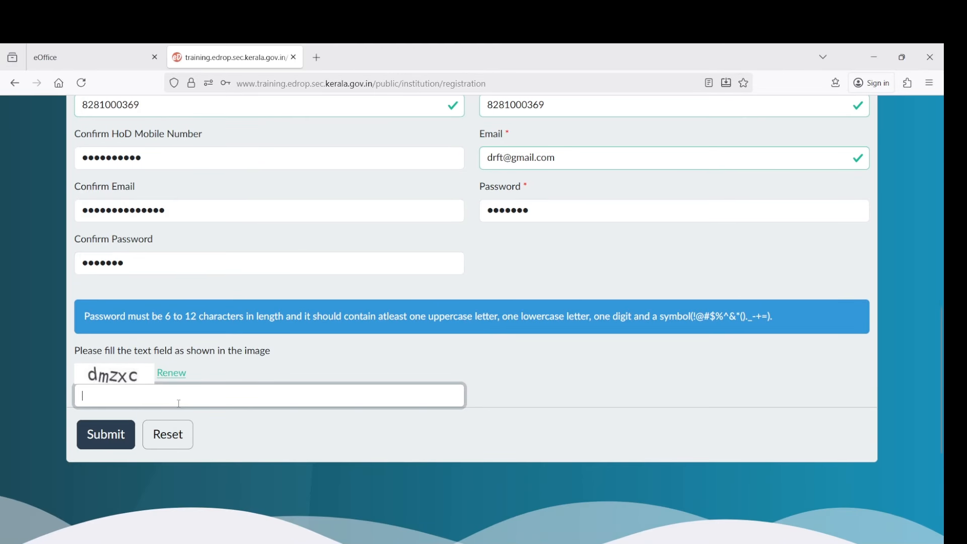
text(dmzxc)
- Submit the registration, save the login in Firefox, and verify the mobile with the received OTP and captcha
click(104, 435)
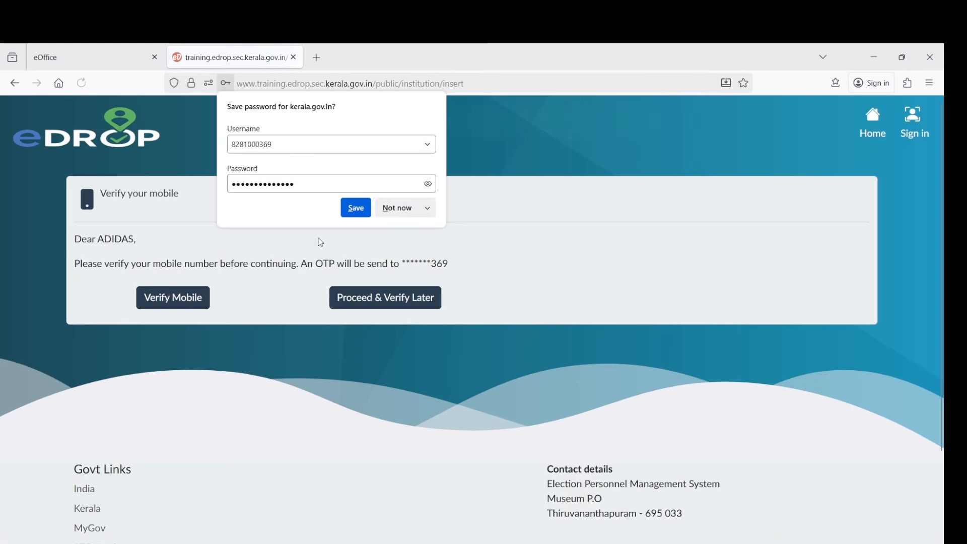
click(359, 209)
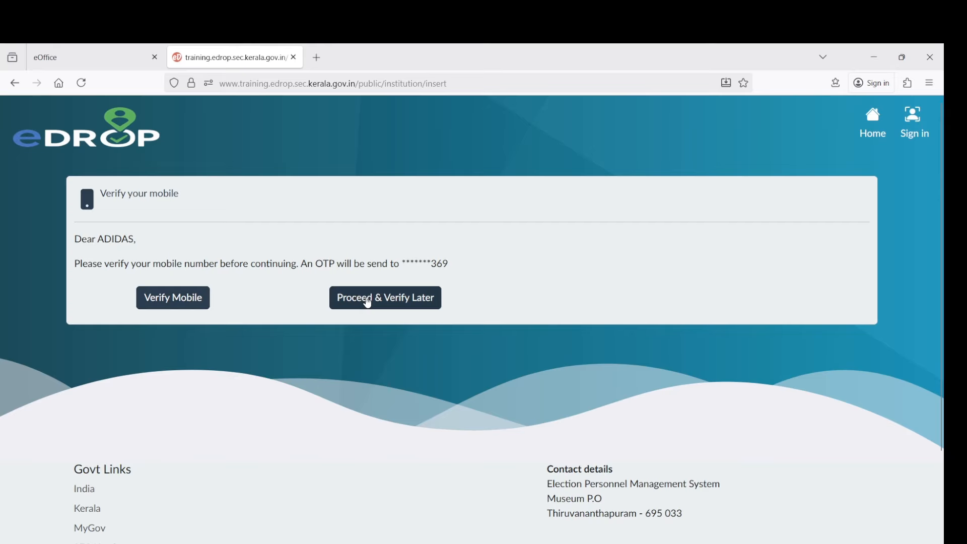
click(199, 302)
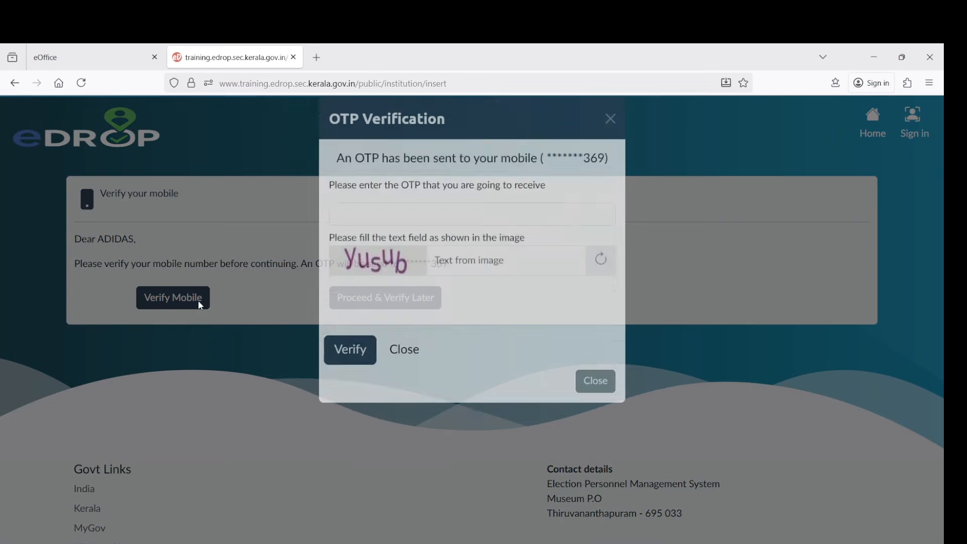
click(477, 232)
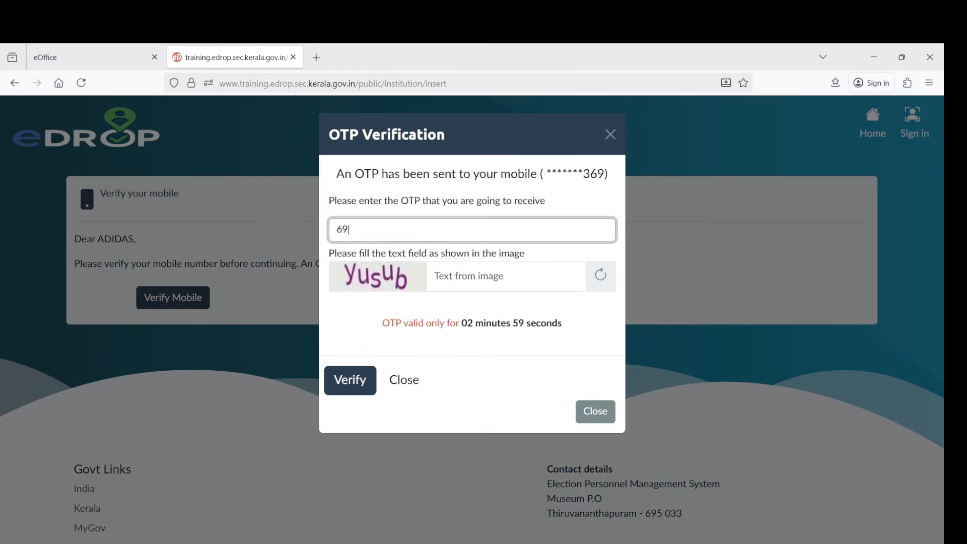
click(500, 266)
text(yu)
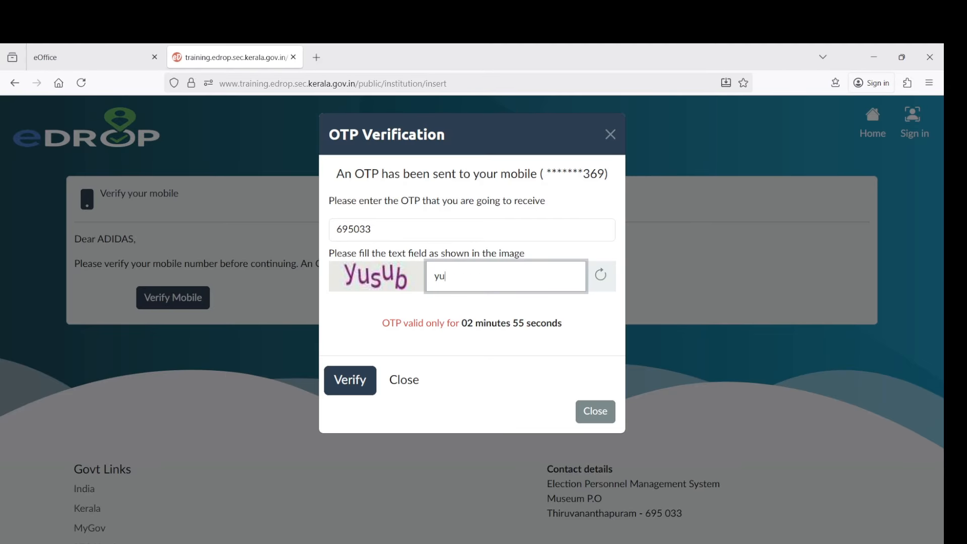
text(sub)
click(356, 381)
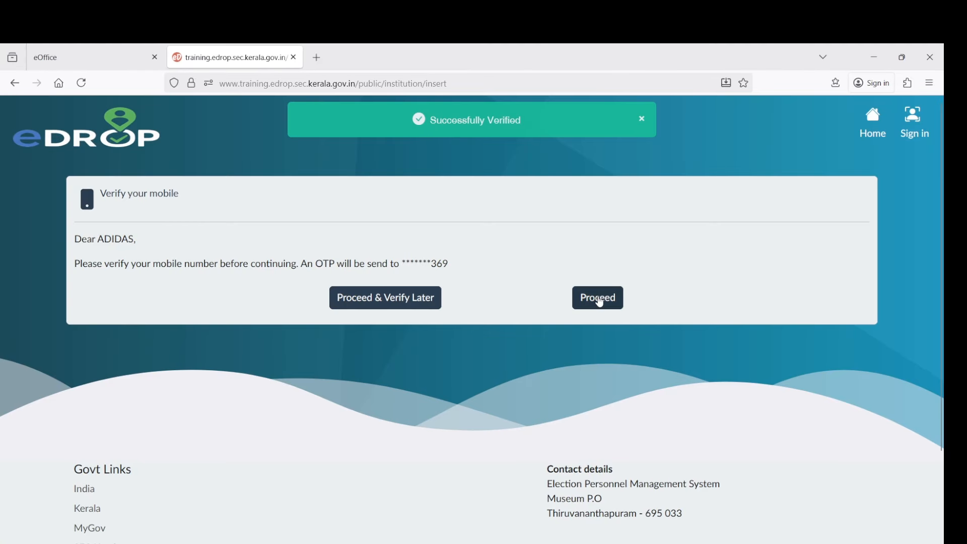
click(601, 303)
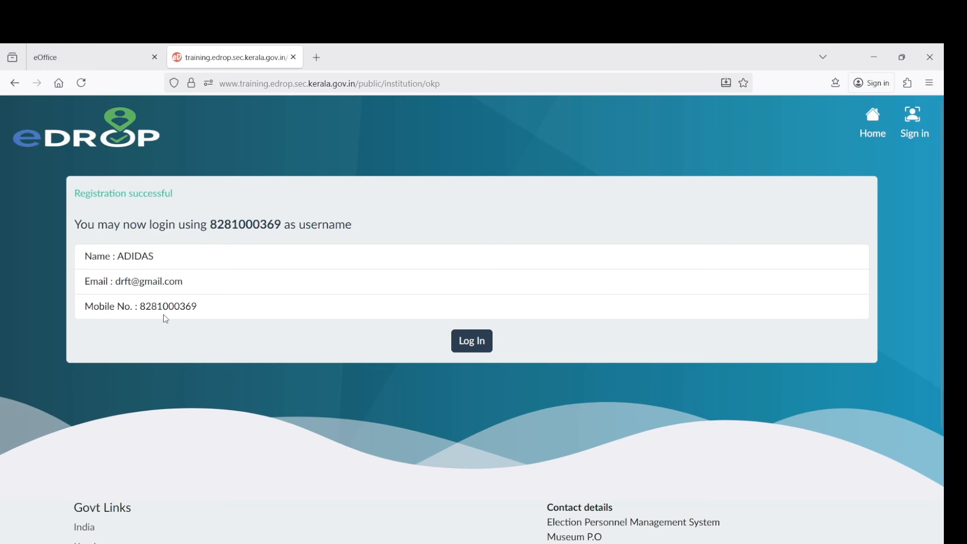
- Note the new username on the Registration successful page and go to the login page
drag(219, 238, 287, 238)
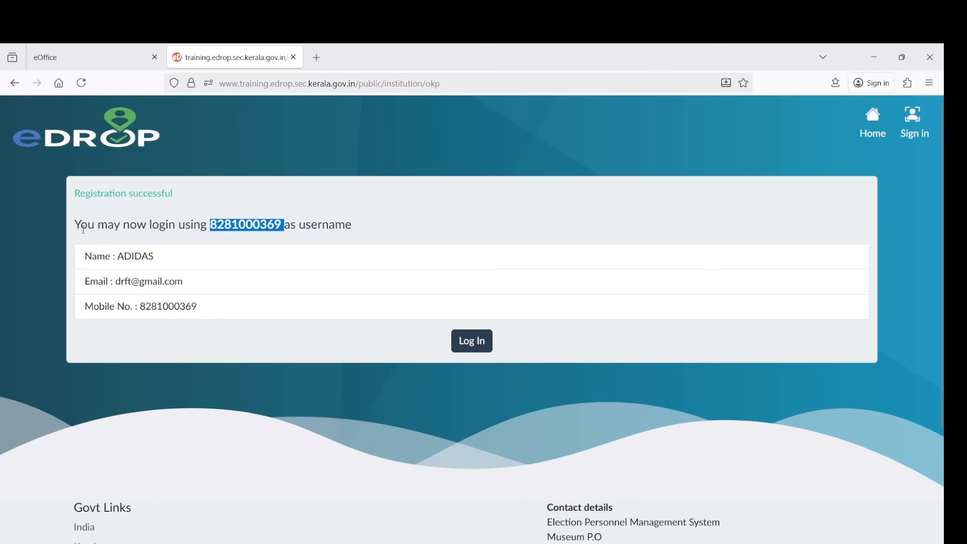
drag(189, 202, 79, 206)
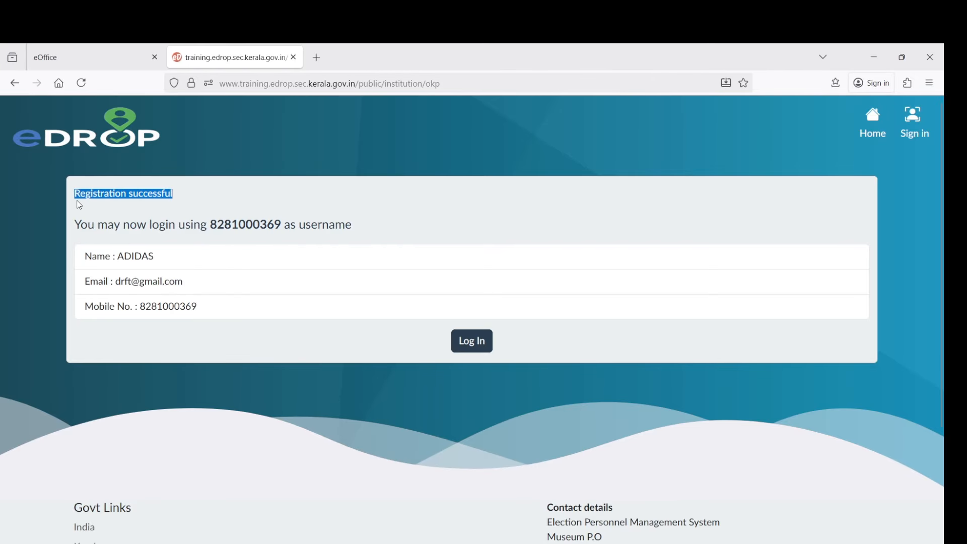
click(230, 269)
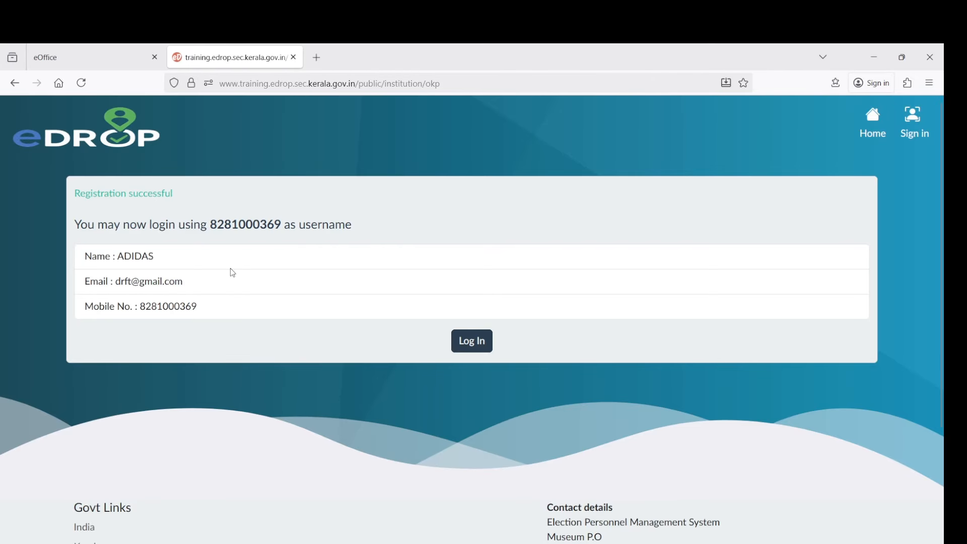
click(473, 341)
- Log in with the captcha, dismiss Firefox's password prompt, note Awaiting Approval, and return to login
click(302, 365)
text(jaczm)
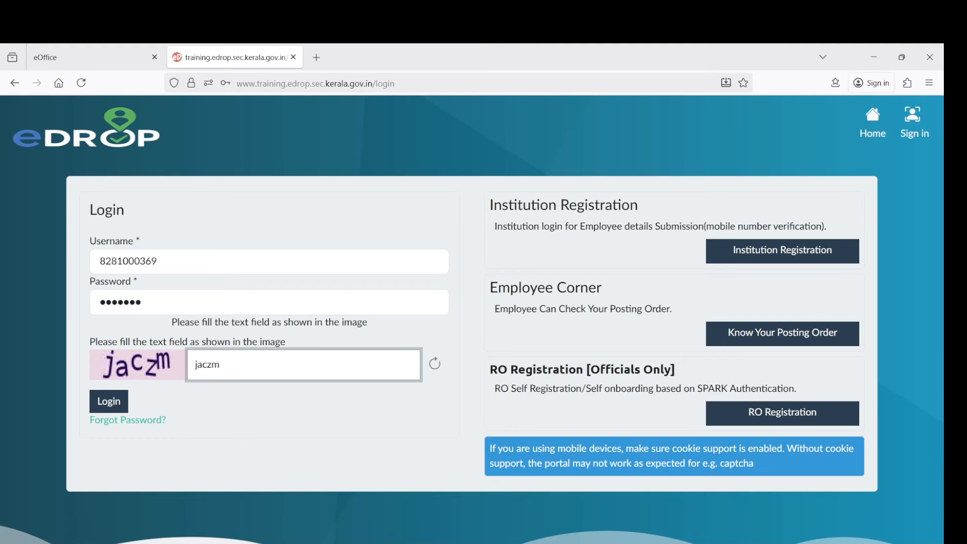
click(108, 401)
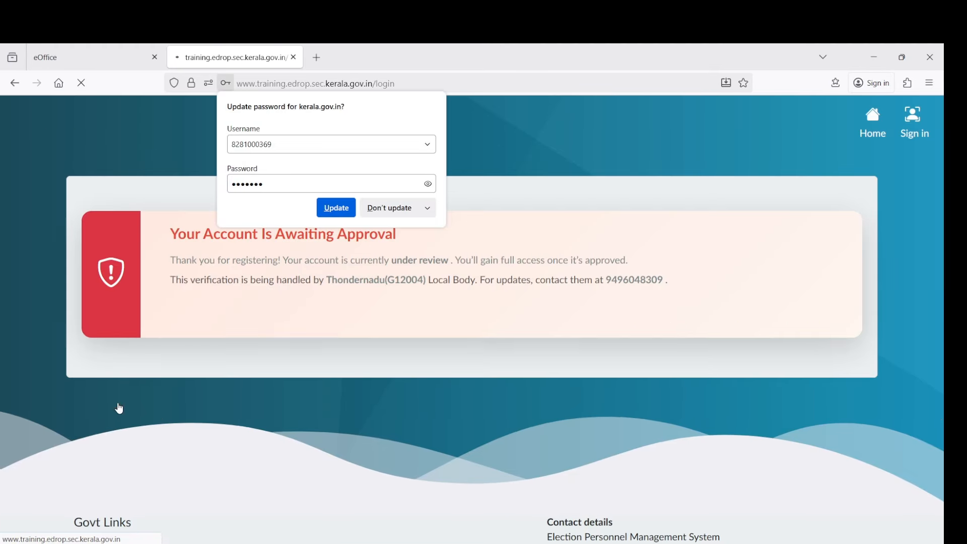
click(226, 297)
drag(171, 235, 410, 237)
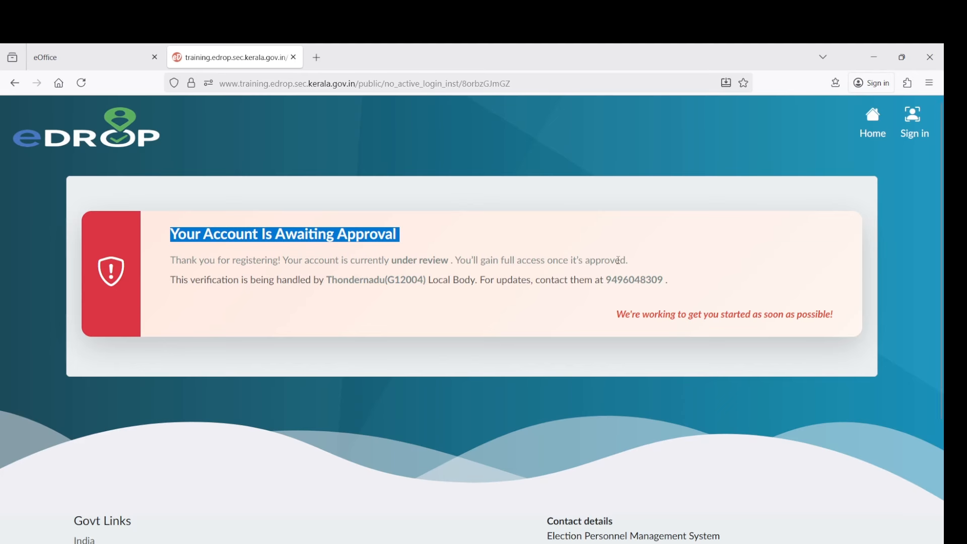
click(922, 129)
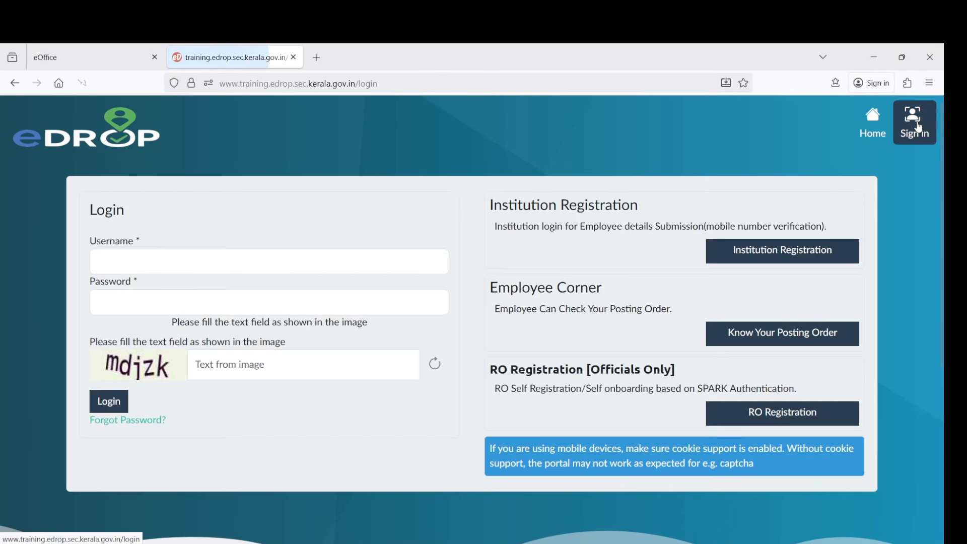
- Sign in with the saved institution admin login and decline saving the password
click(361, 261)
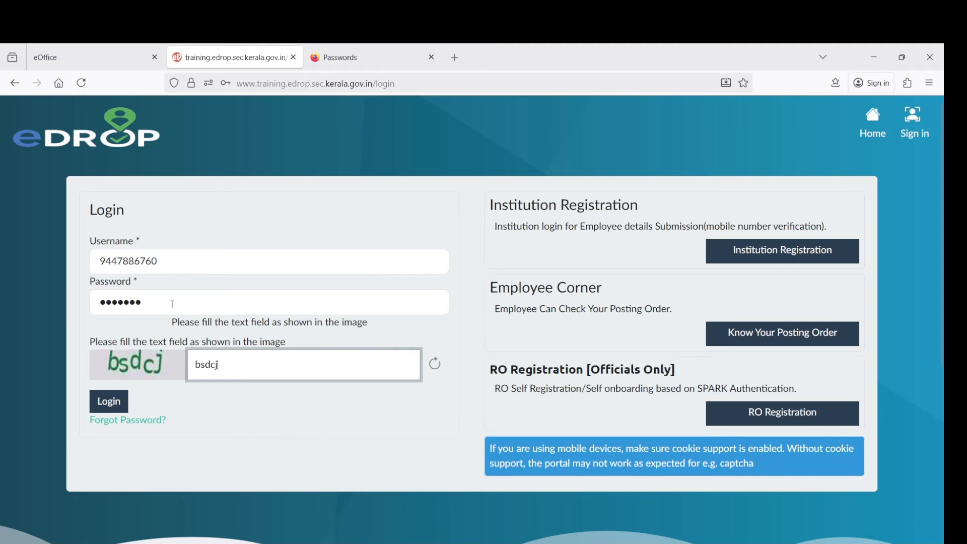
click(120, 411)
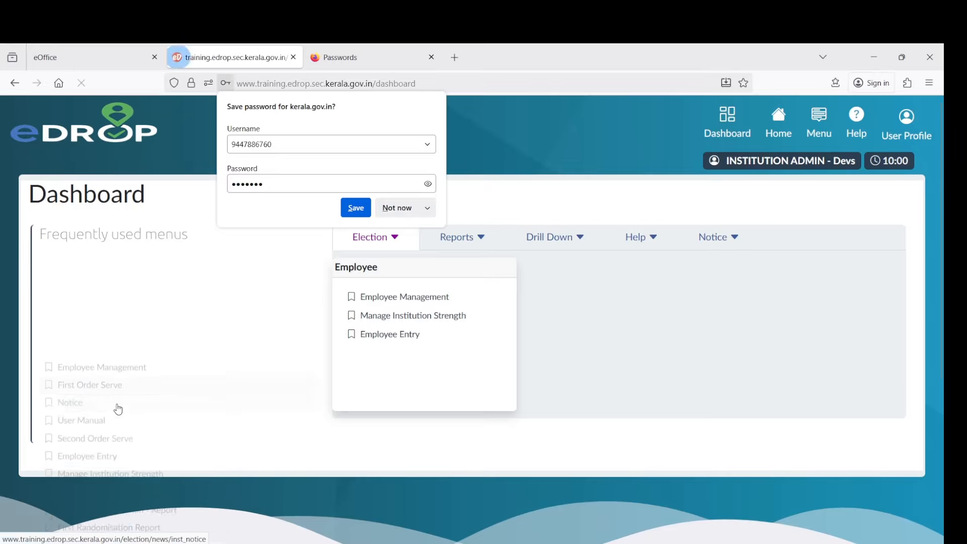
click(396, 208)
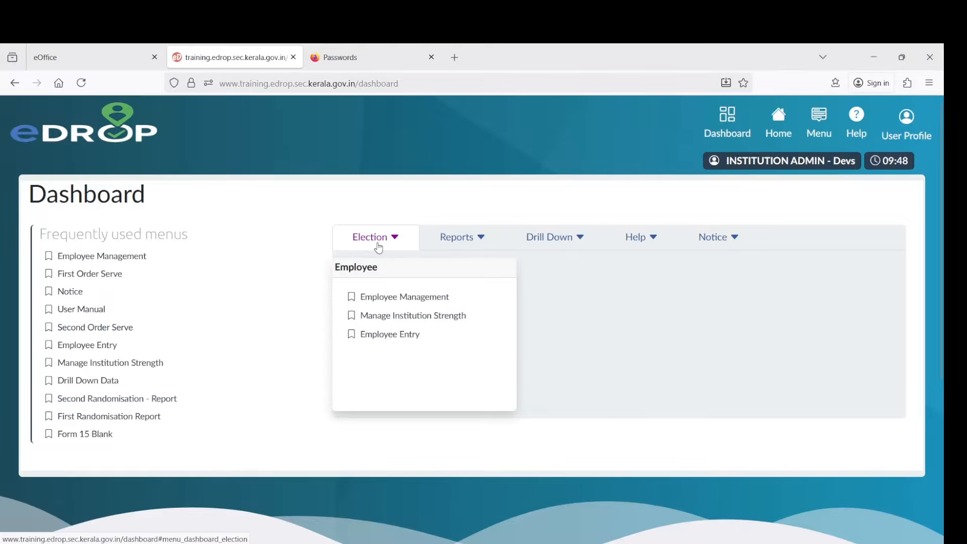
- Change Total Staff Strength from 1 to 2 on Manage Institution Strength and submit
click(416, 318)
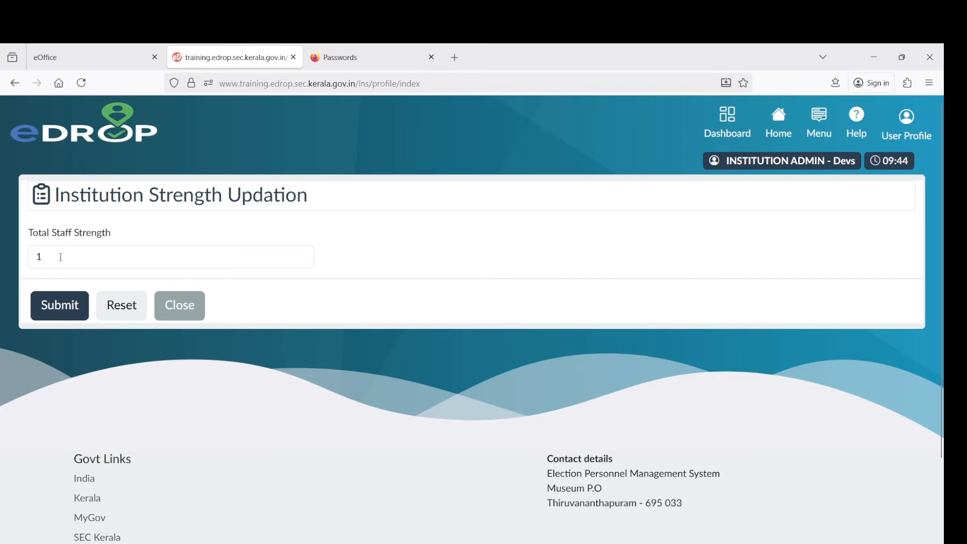
drag(61, 257, 19, 263)
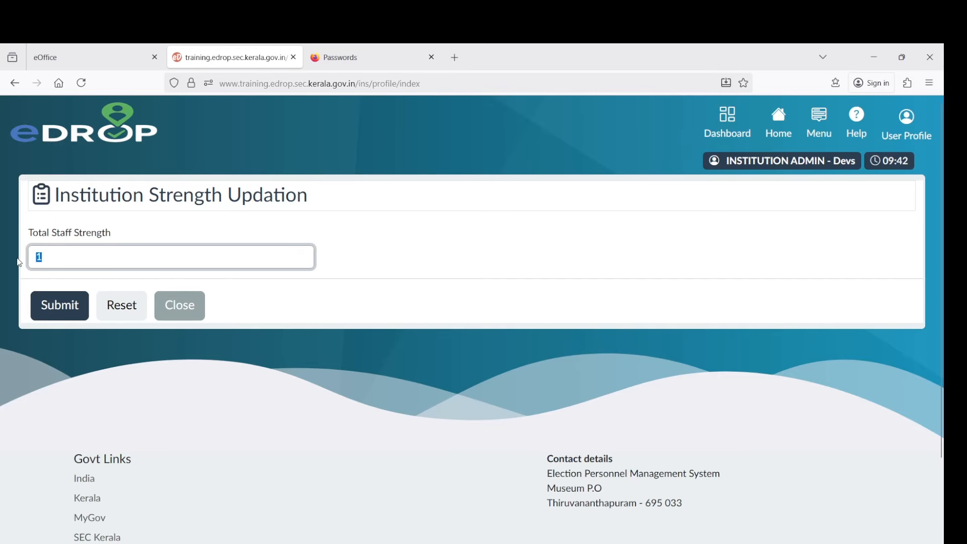
text(2)
click(76, 307)
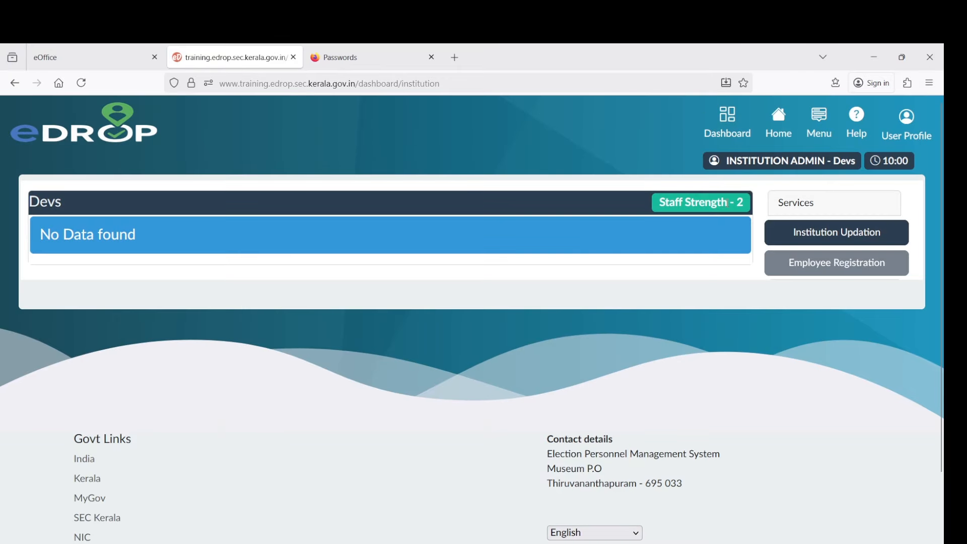
- Open Institution Updation and copy the HoD mobile number into its Confirm field
click(855, 242)
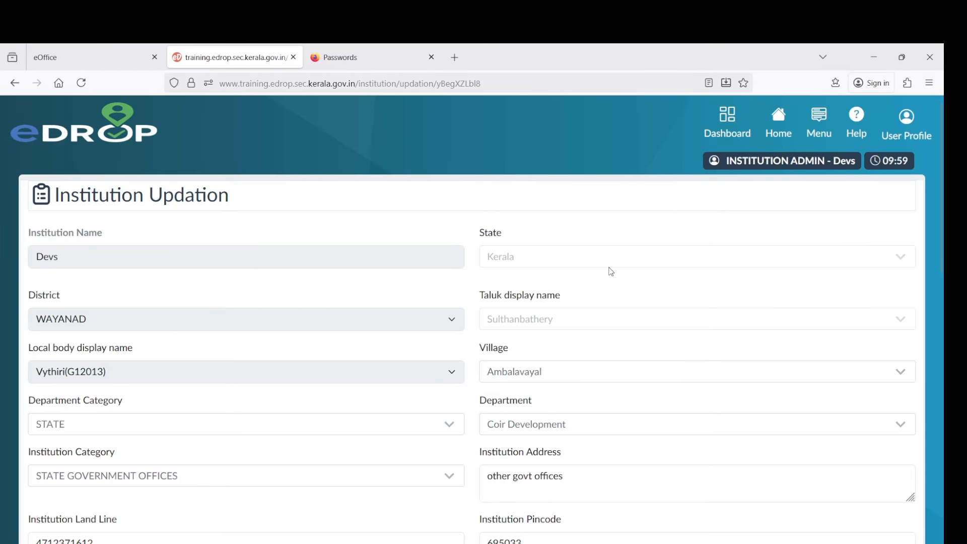
scroll(611, 272, down, 3)
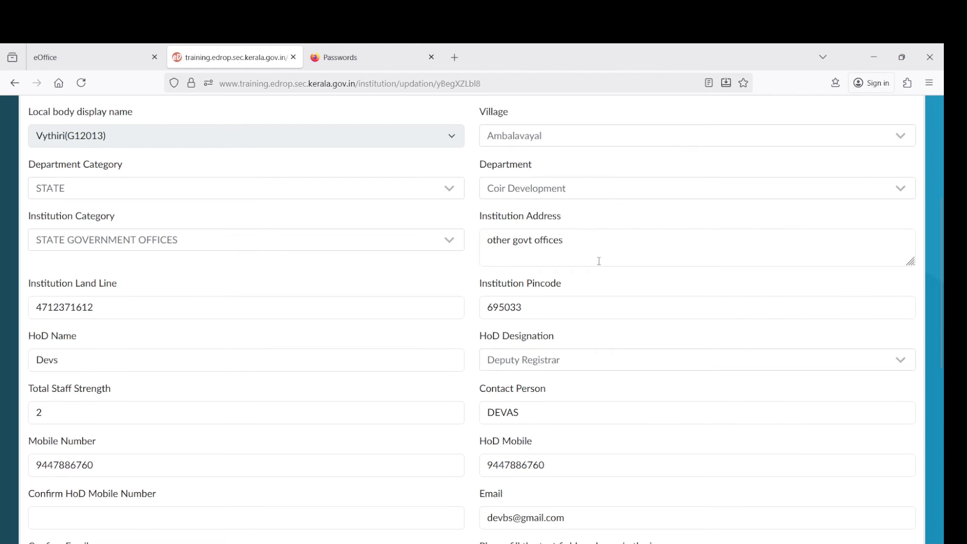
scroll(600, 261, down, 1)
scroll(598, 261, up, 3)
scroll(564, 224, down, 6)
click(503, 231)
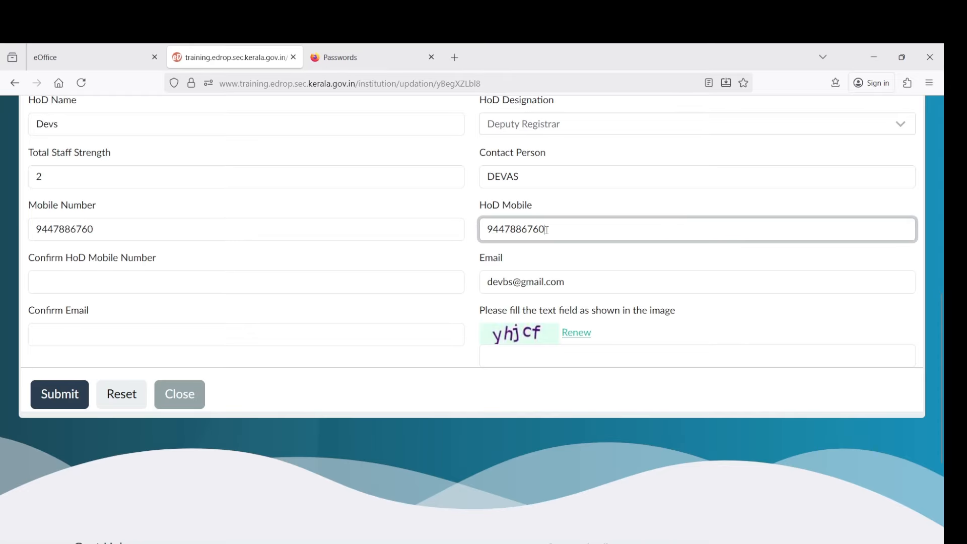
drag(547, 230, 482, 232)
key(ctrl+c)
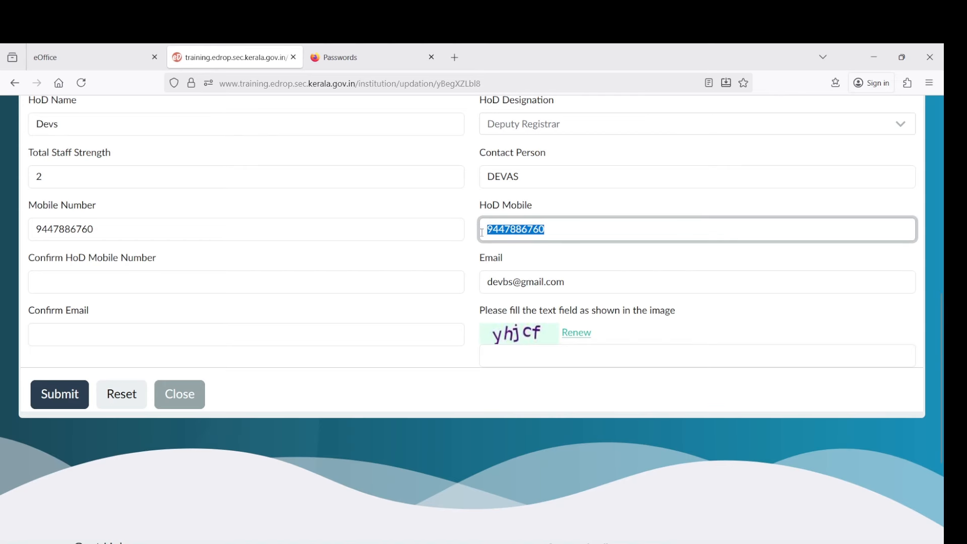
click(374, 277)
key(ctrl+v)
- Copy the HoD e-mail into its Confirm field, enter the captcha, and submit the institution details
drag(565, 282, 485, 285)
key(ctrl+c)
click(327, 332)
key(ctrl+v)
click(551, 358)
text(yhjcf)
scroll(527, 230, down, 3)
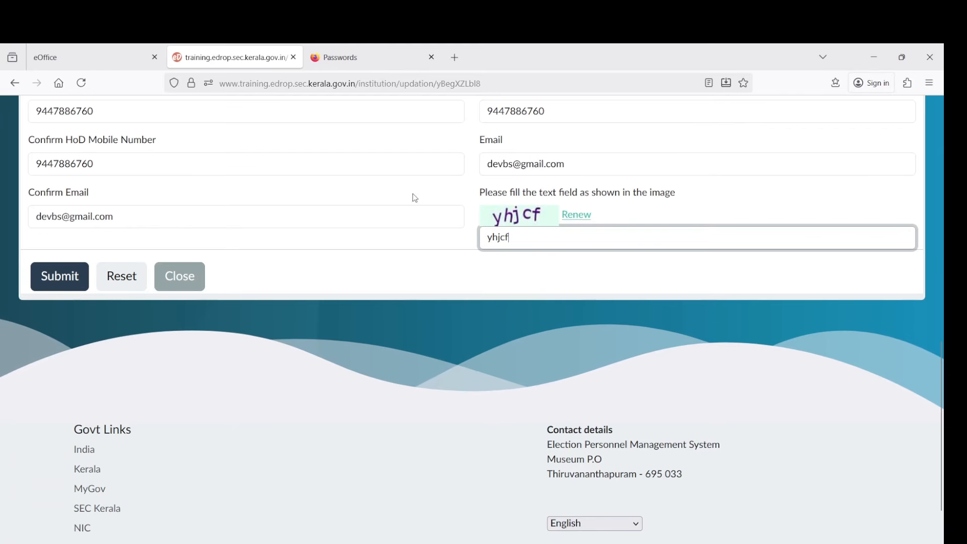
click(65, 281)
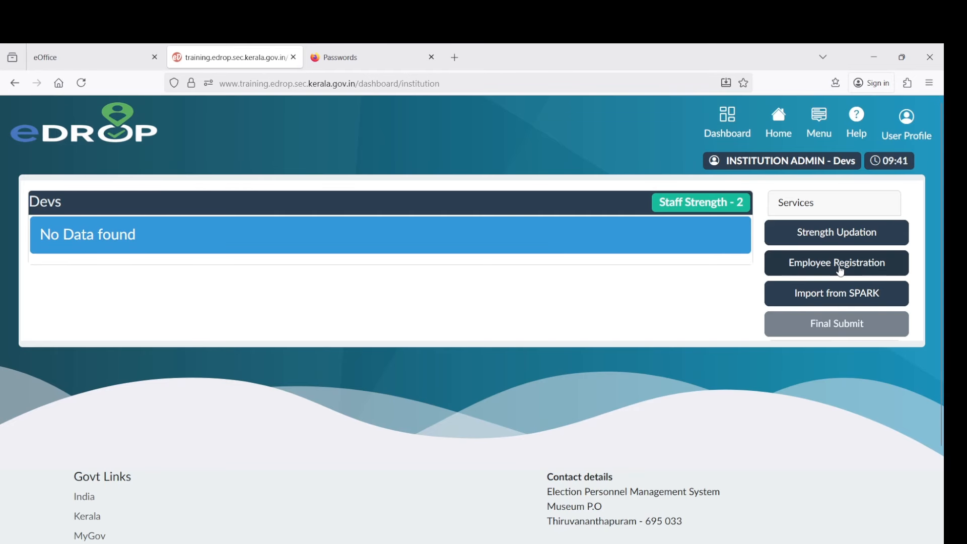
- Open the new Employee Registration form, look it over, and close it
click(839, 266)
scroll(536, 222, down, 4)
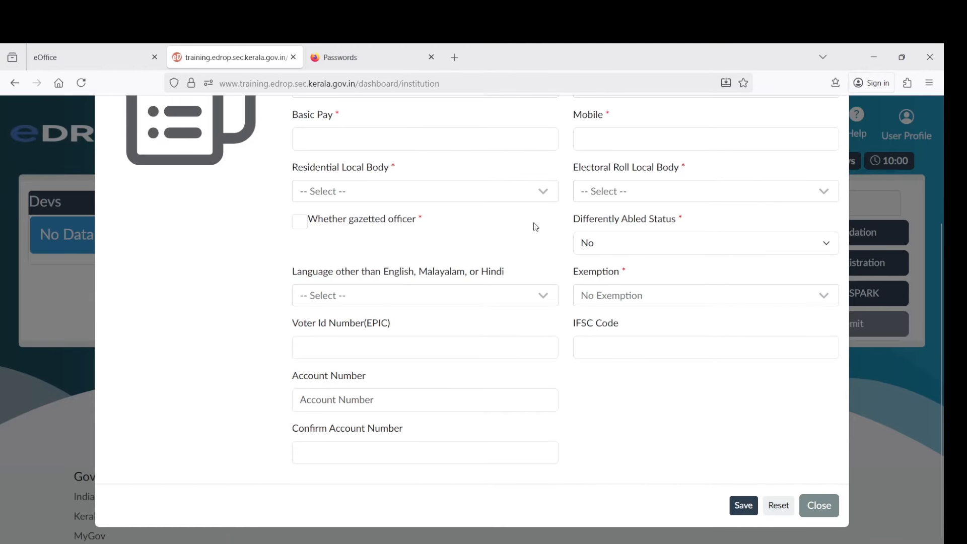
scroll(700, 289, up, 5)
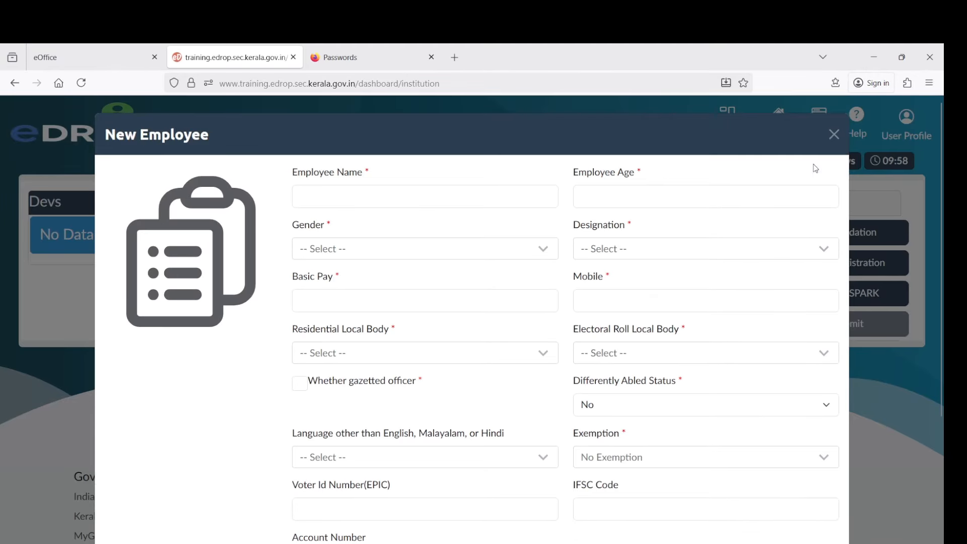
click(834, 135)
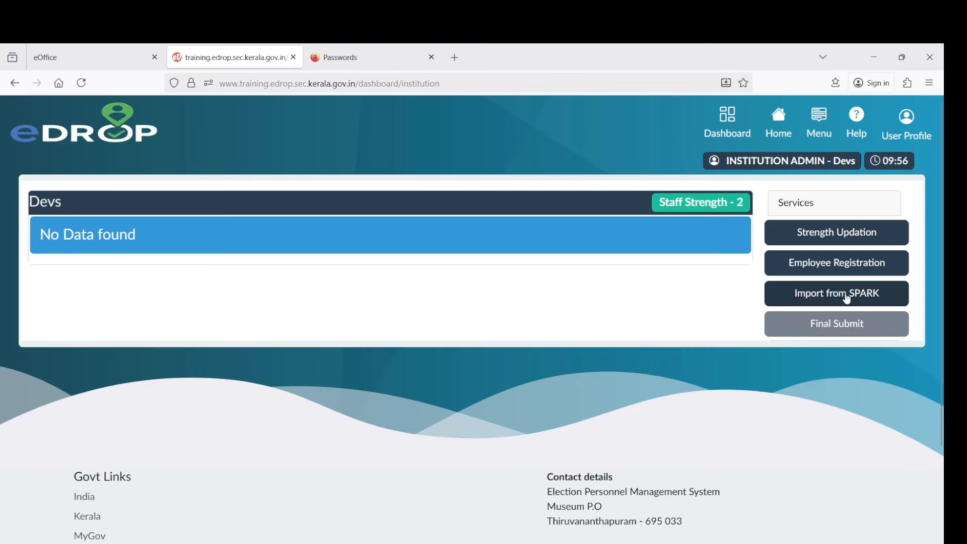
- Import the employee from SPARK by PEN number, fetch their data, and confirm the import
click(848, 300)
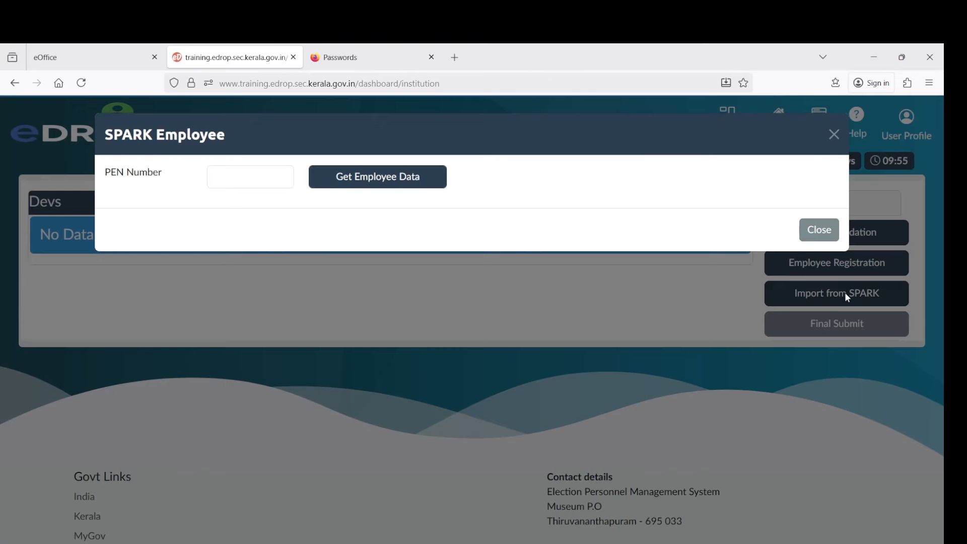
click(256, 177)
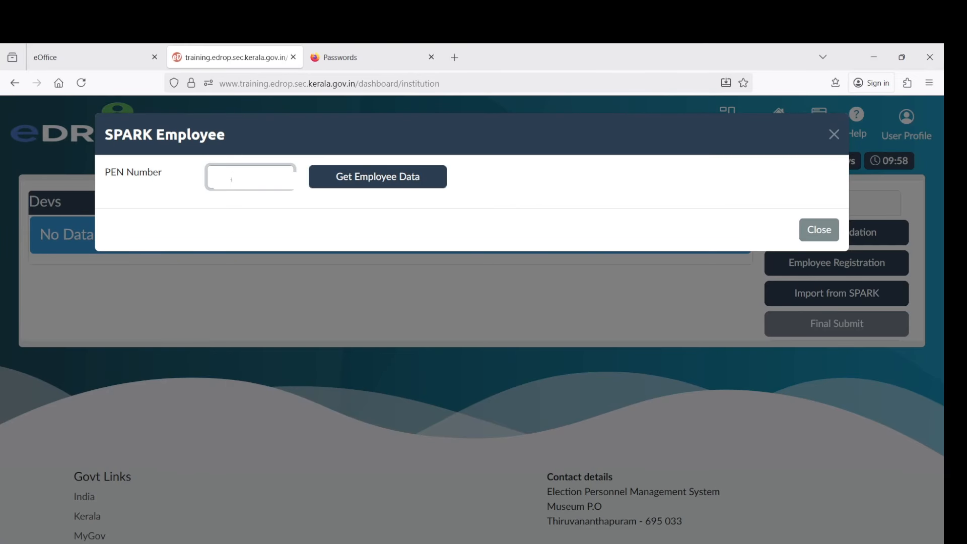
click(375, 178)
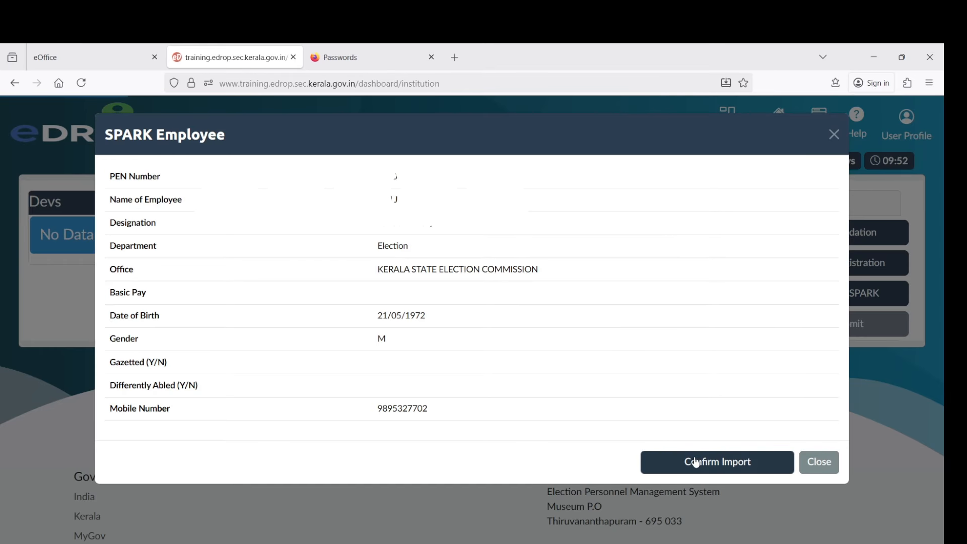
click(715, 467)
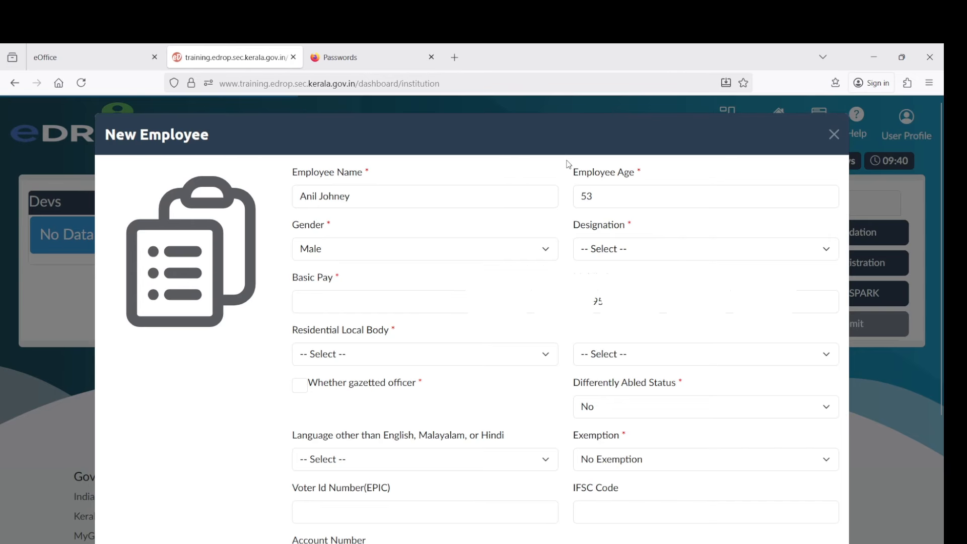
- Fill in the employee's basic pay, Voter Id, IFSC and account number, then save the record
scroll(568, 166, down, 2)
scroll(613, 141, down, 2)
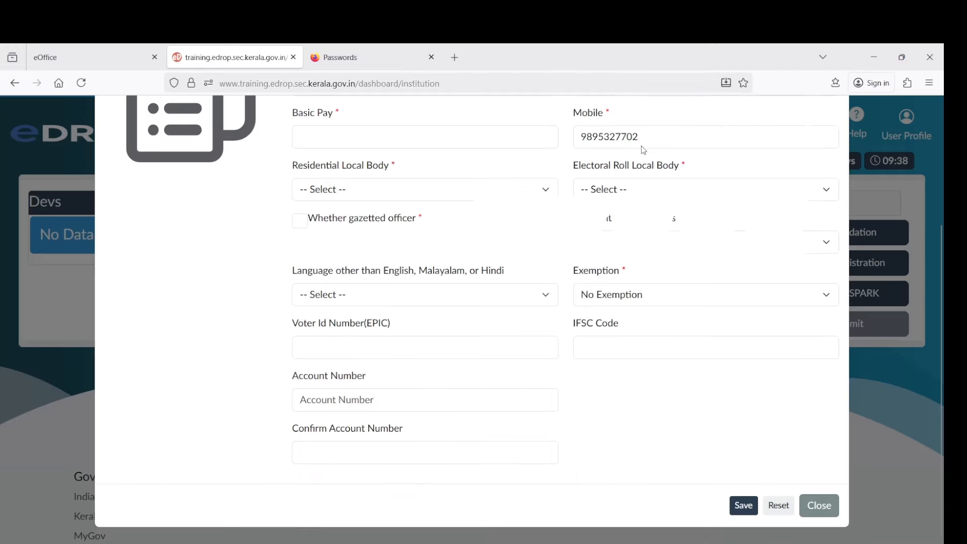
scroll(648, 212, up, 2)
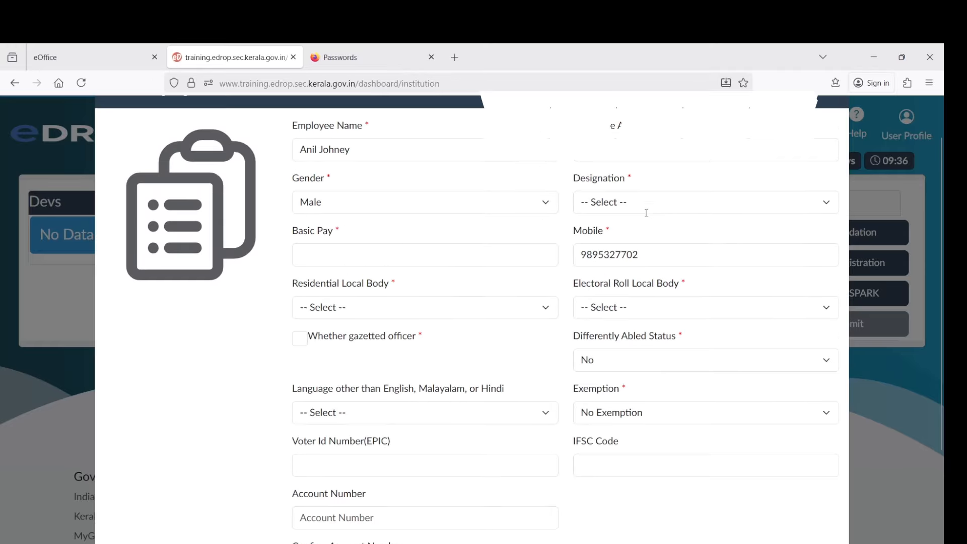
click(486, 222)
scroll(648, 190, down, 2)
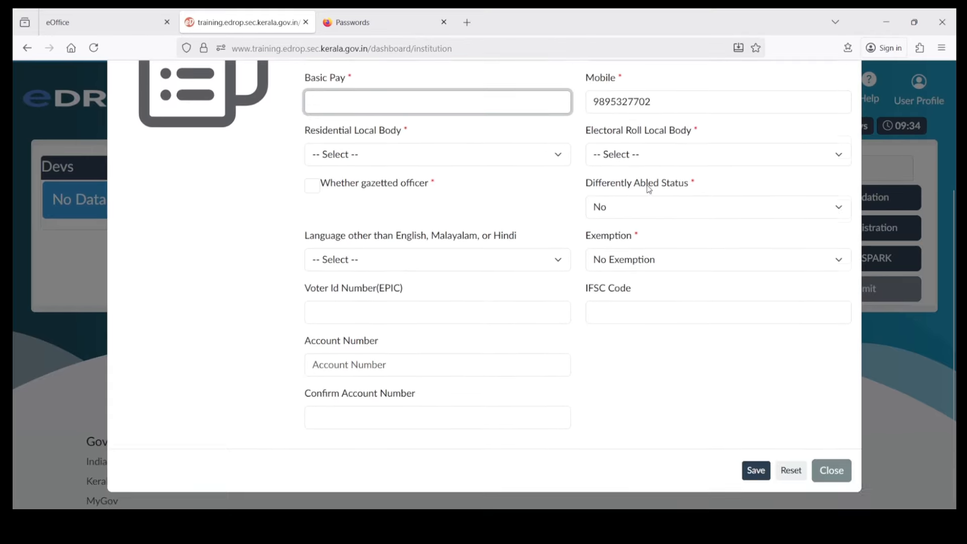
click(443, 306)
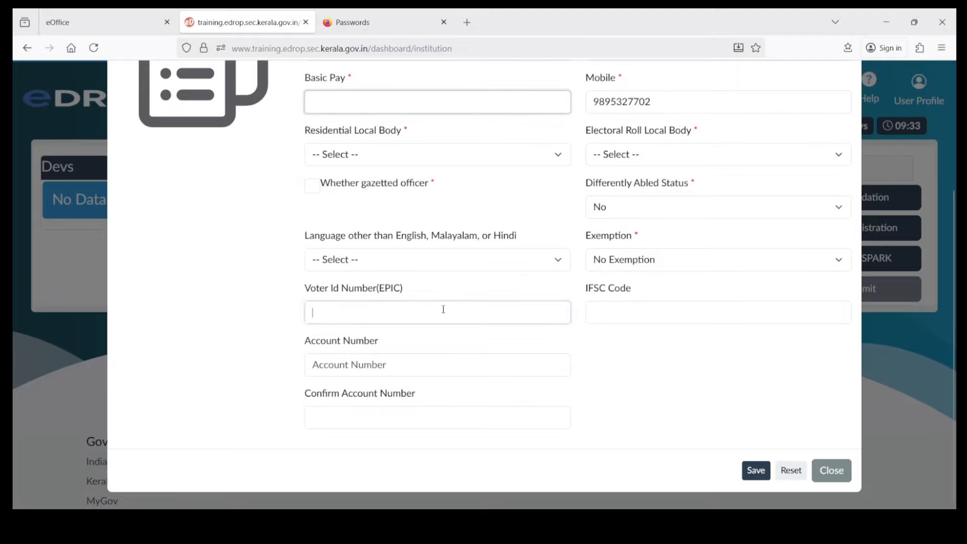
click(686, 304)
click(452, 366)
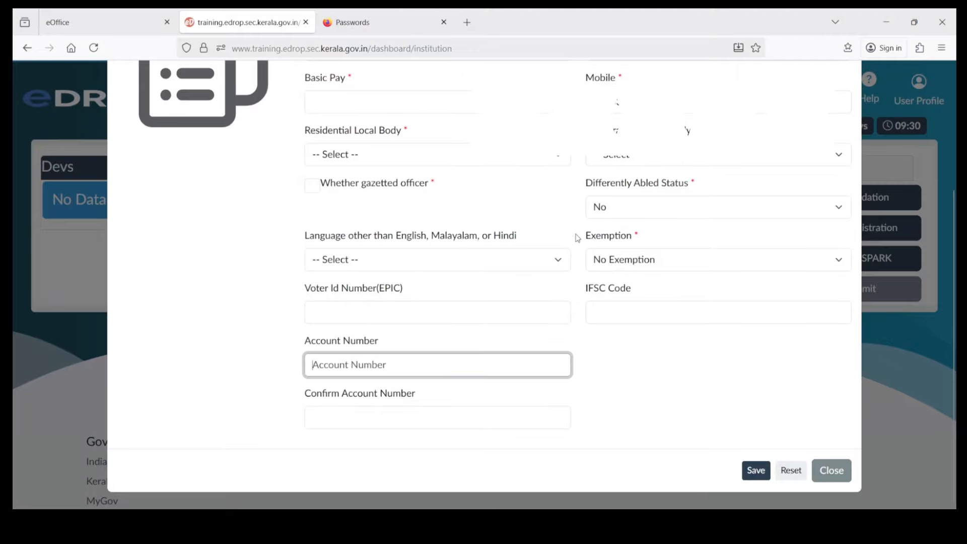
scroll(553, 255, up, 3)
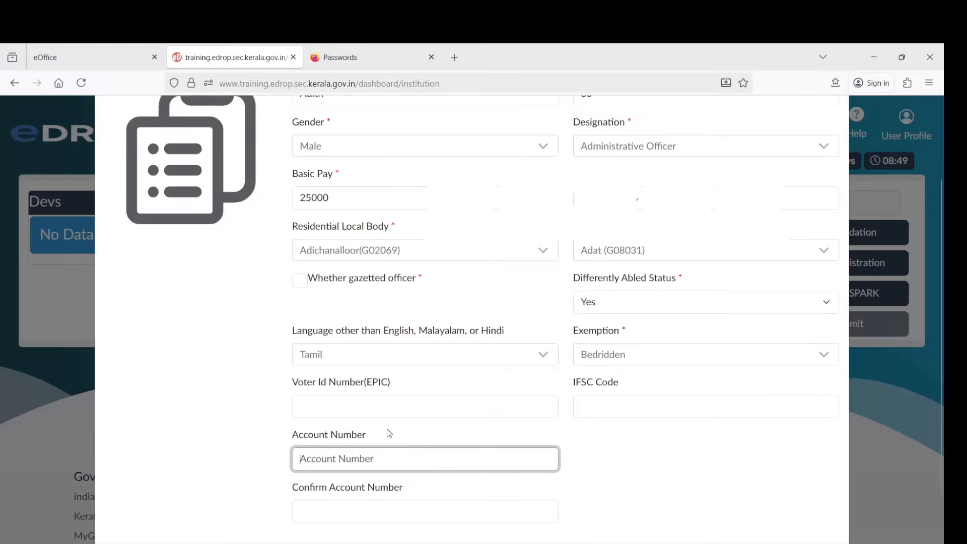
scroll(389, 434, up, 3)
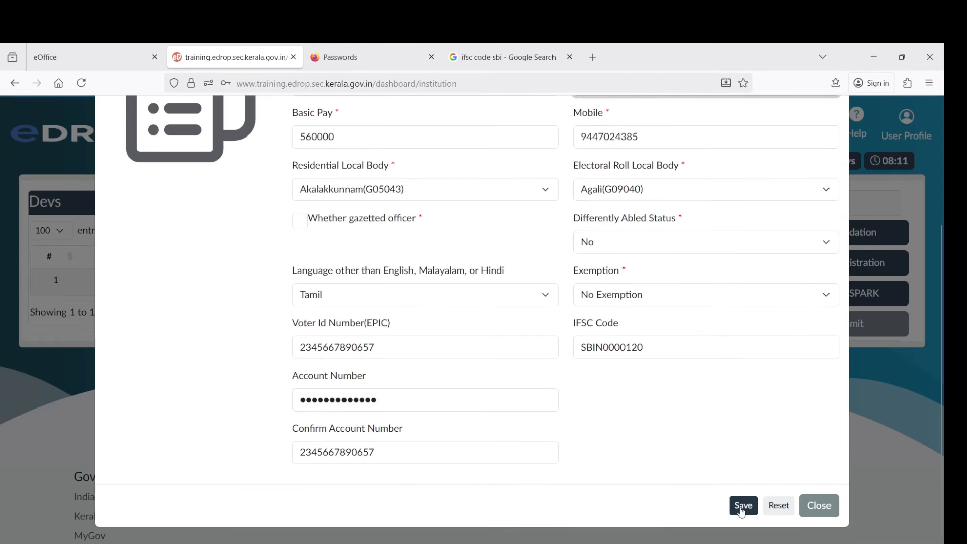
click(743, 505)
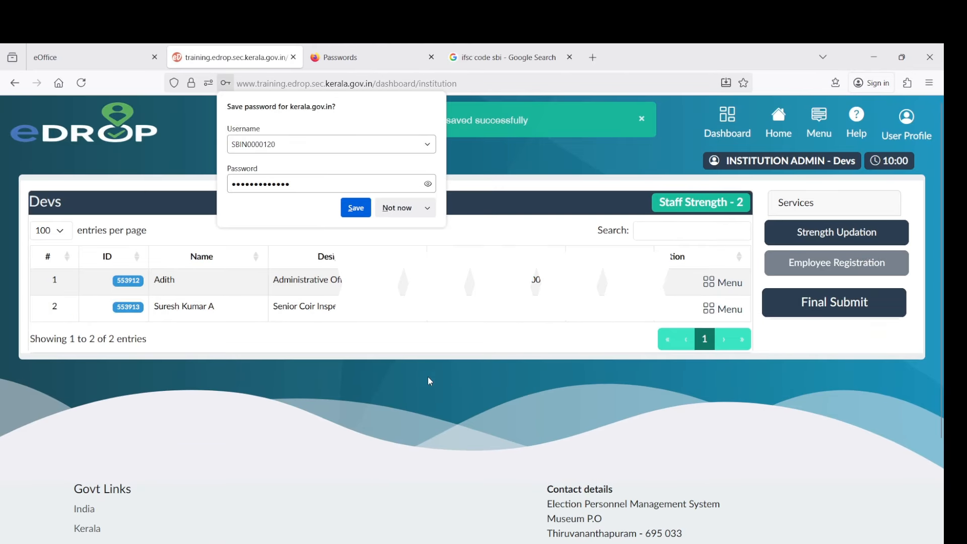
- Decline saving the password and view the first employee's full details
click(396, 210)
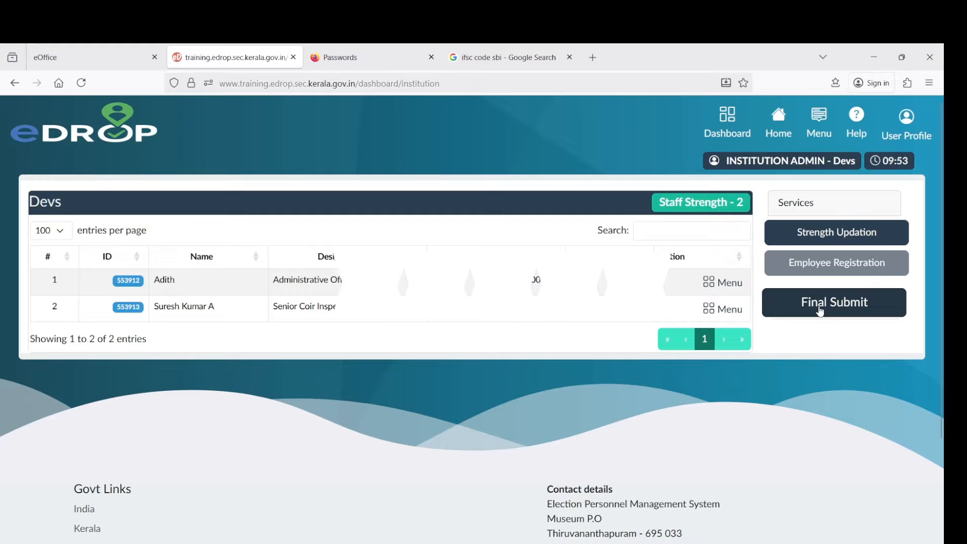
click(720, 283)
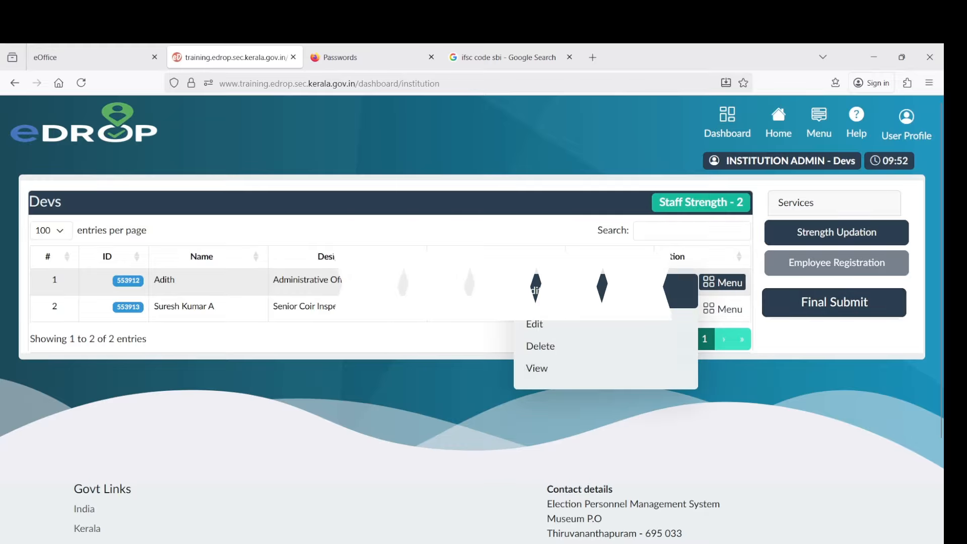
click(539, 369)
scroll(706, 252, down, 4)
scroll(791, 147, up, 4)
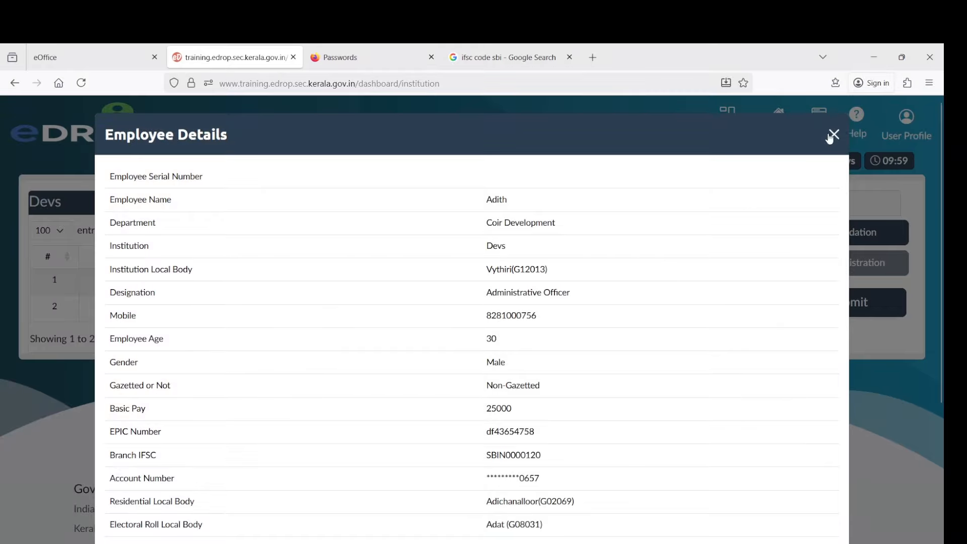
click(834, 134)
- Open the first employee's record for editing, then close it without changes
click(722, 282)
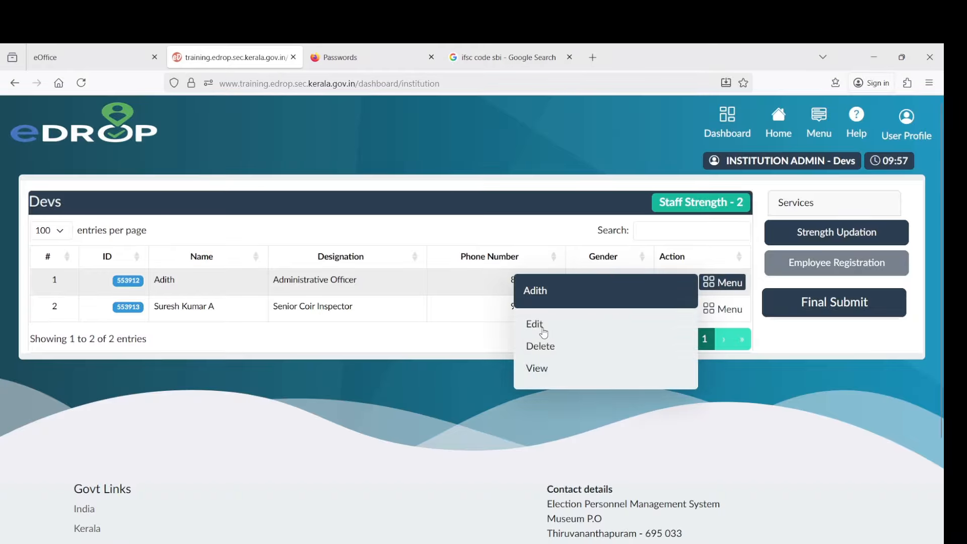
click(540, 328)
click(834, 135)
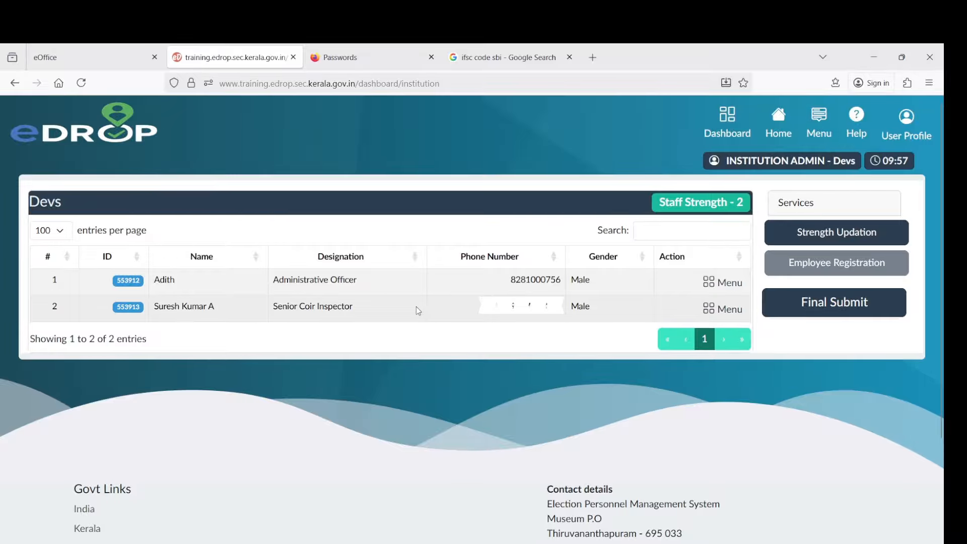
- Final-submit the Devs staff list, then download and open the staff list report PDF
click(854, 310)
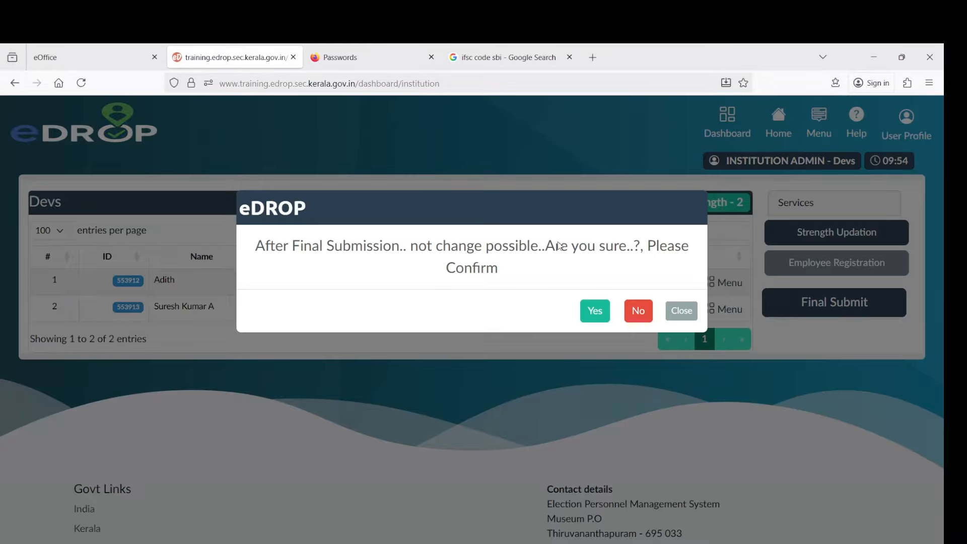
click(595, 312)
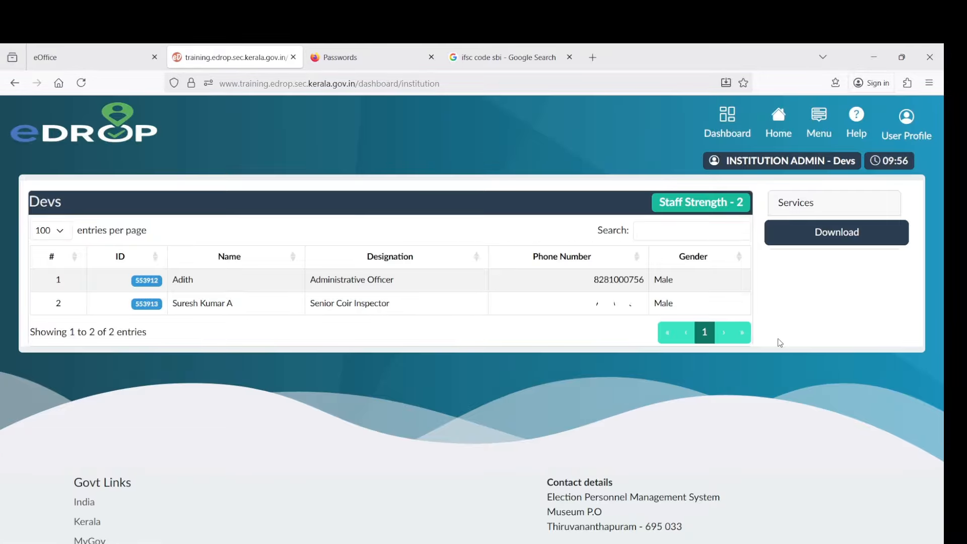
click(834, 241)
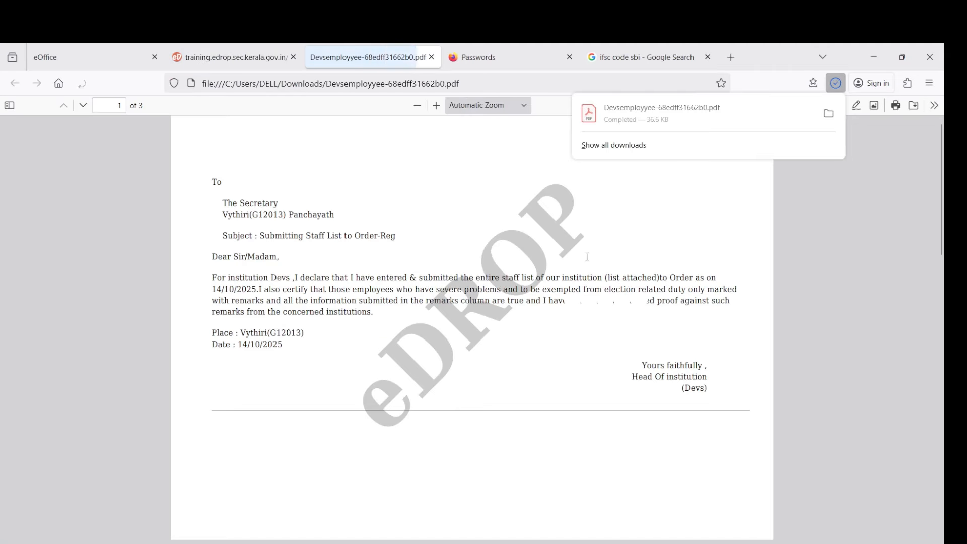
click(345, 219)
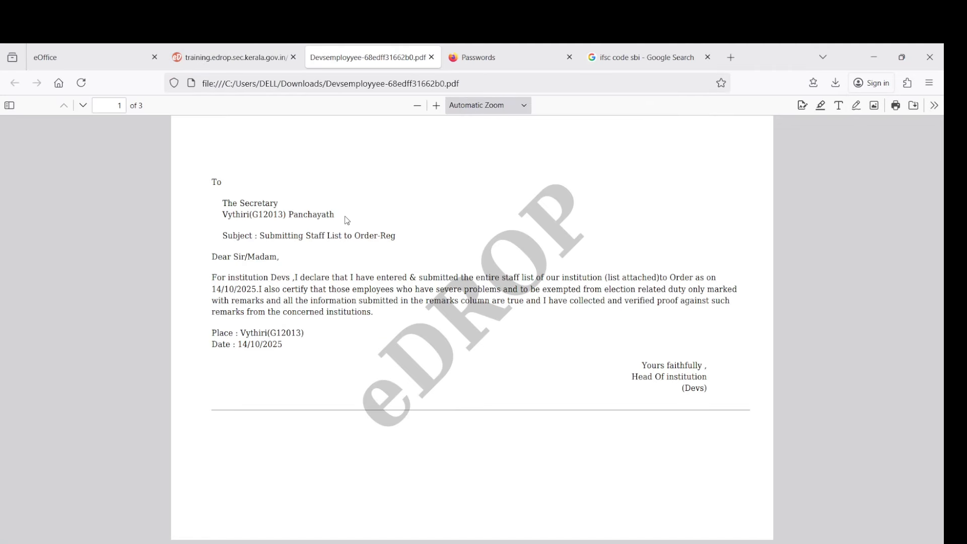
scroll(347, 221, down, 15)
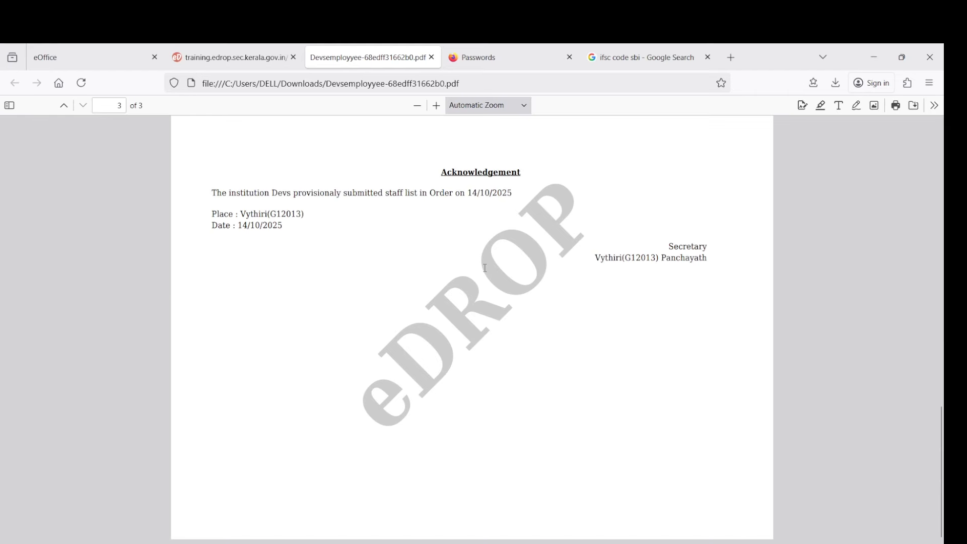
scroll(486, 270, up, 5)
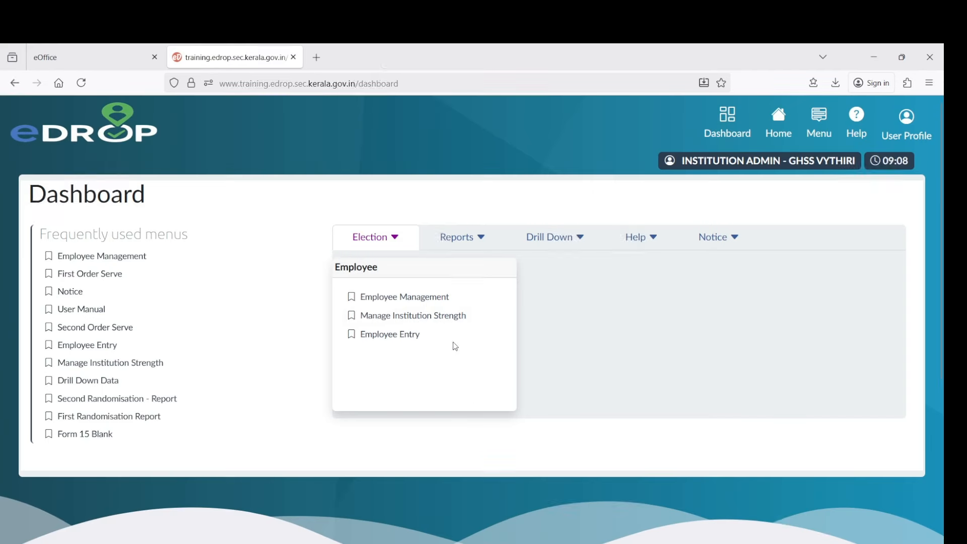
- Open GHSS VYTHIRI's Employee Management list and view the first employee's full details
click(416, 298)
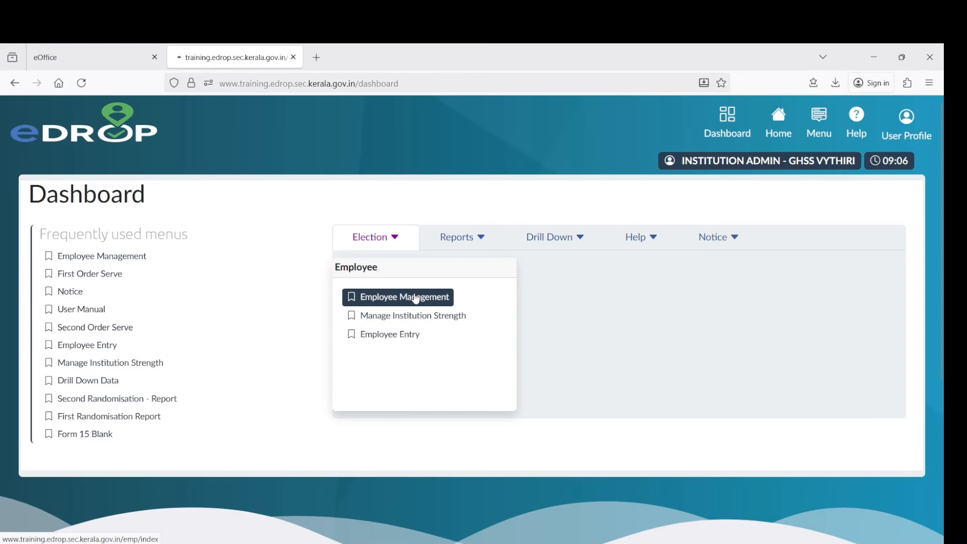
click(899, 244)
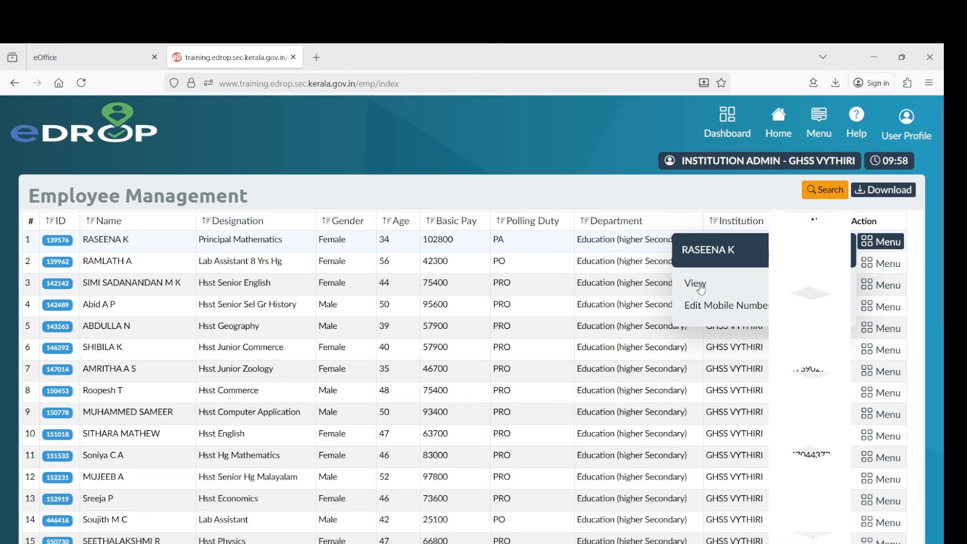
click(699, 286)
scroll(725, 244, down, 3)
scroll(725, 245, up, 5)
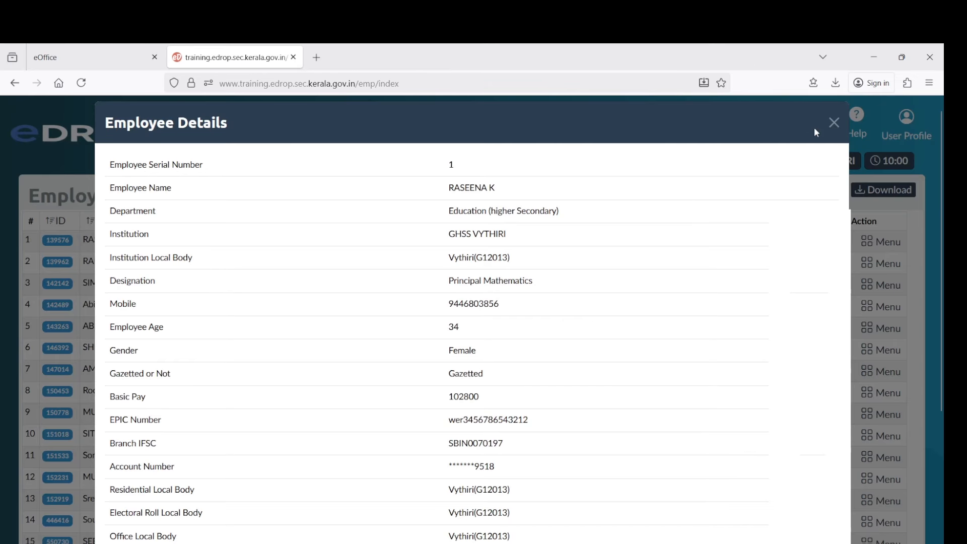
- Close the details and bring up the first employee's mobile number update form
click(832, 123)
click(882, 242)
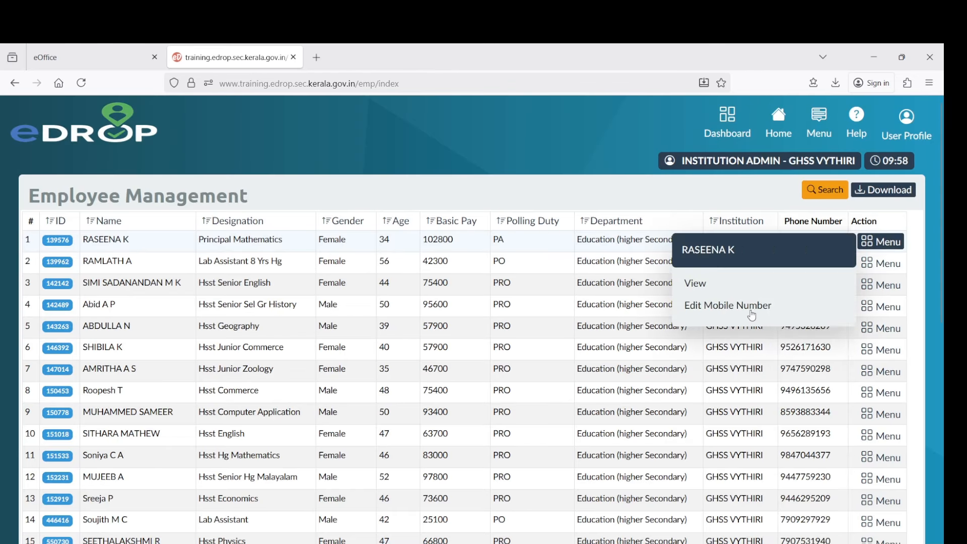
click(735, 306)
- Close the Mobile Number Updation window and show the Dashboard's Reports options
click(834, 140)
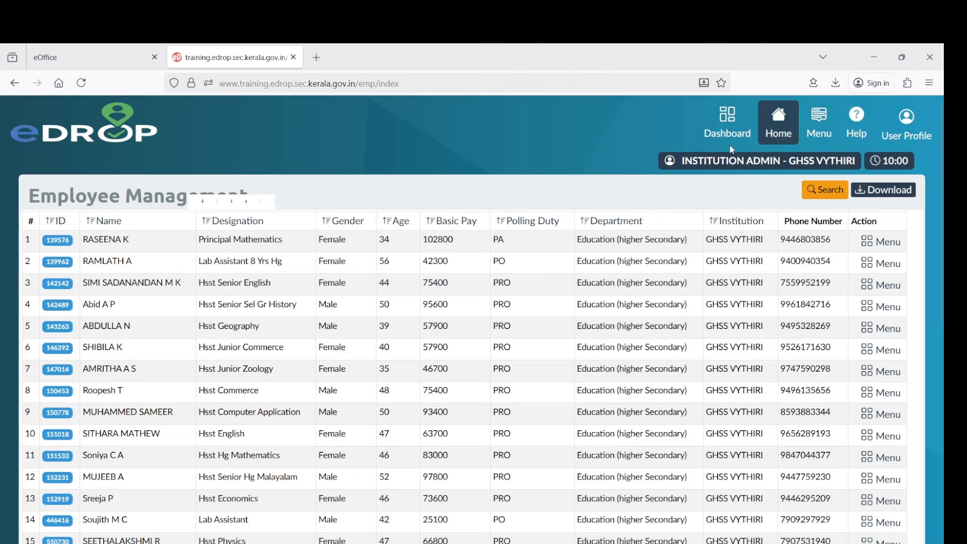
click(729, 128)
click(482, 238)
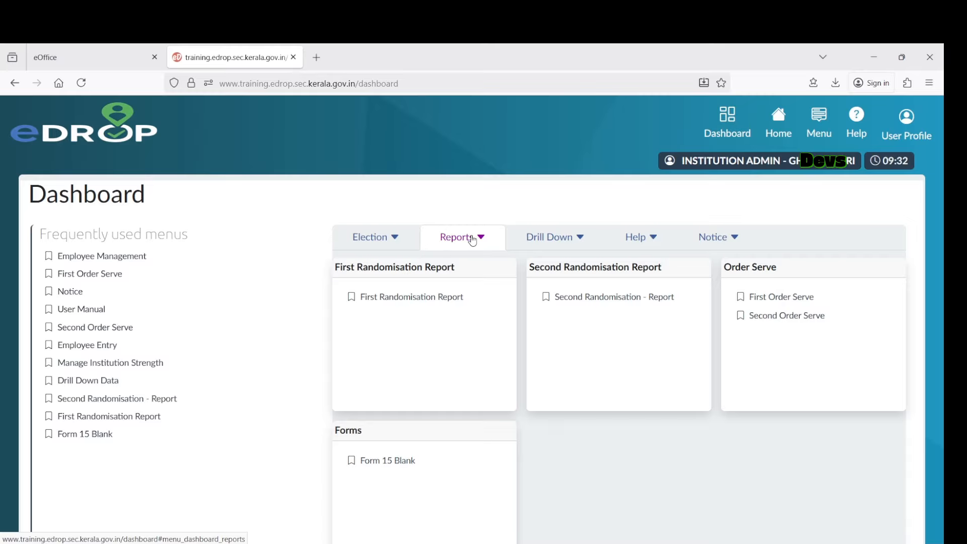
- Read the First Randomisation Report PDF through to the page 5 appointment order, then return to eDROP
click(438, 299)
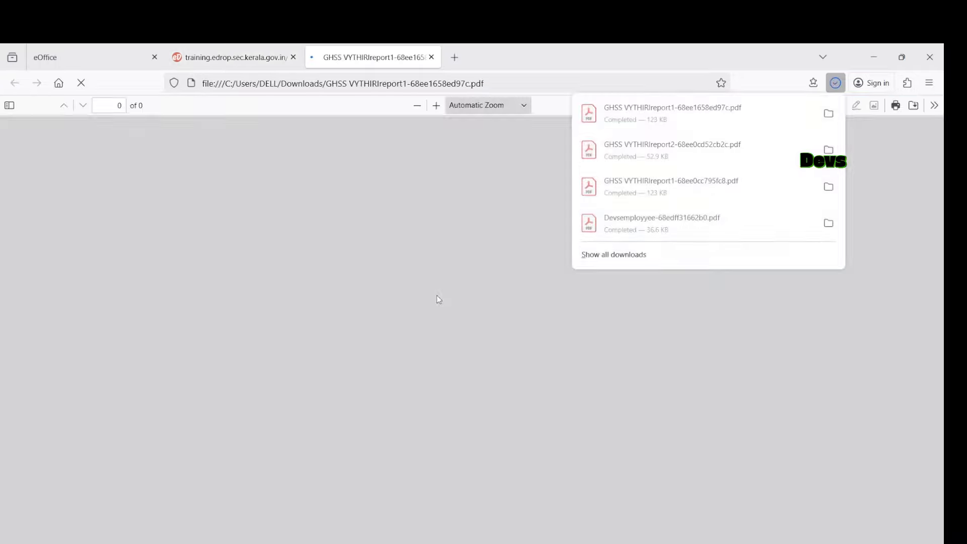
scroll(478, 225, down, 15)
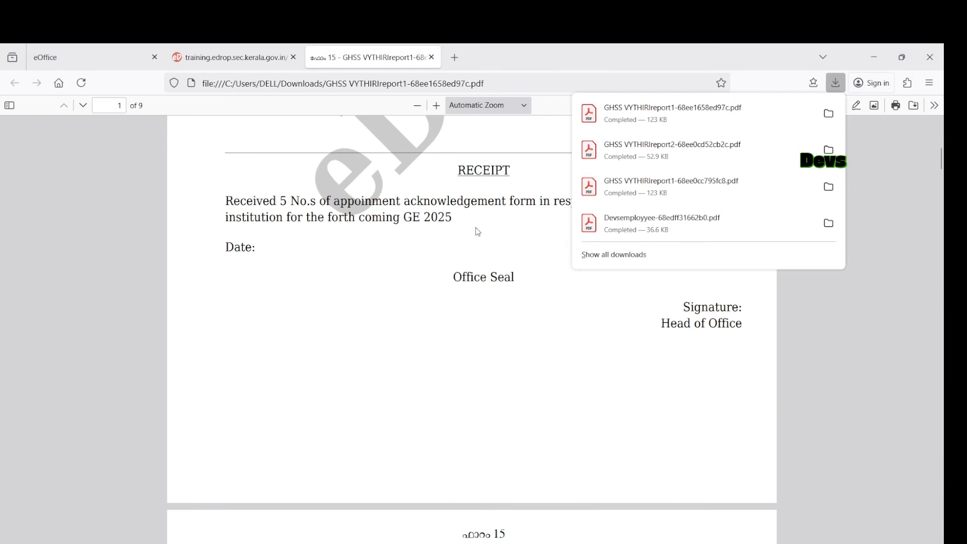
scroll(478, 231, down, 15)
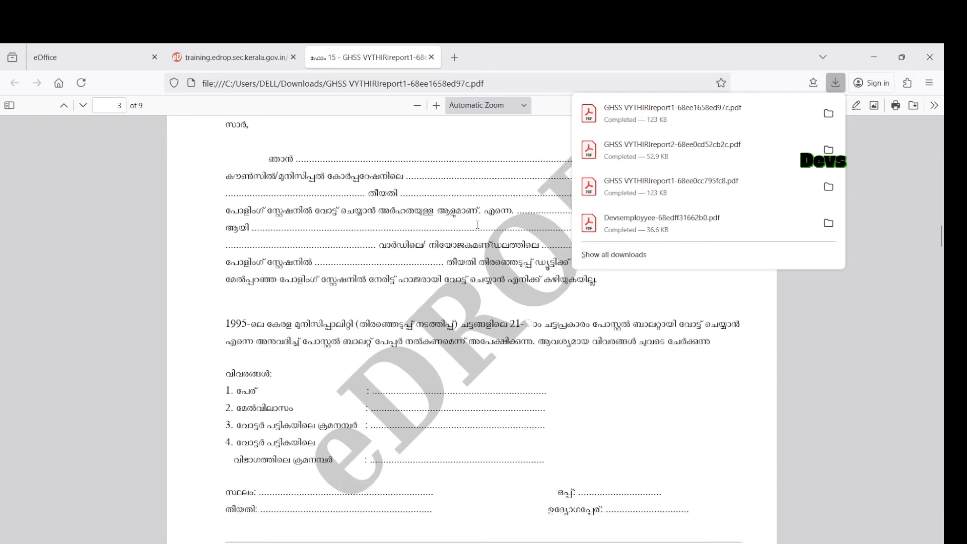
scroll(479, 225, down, 15)
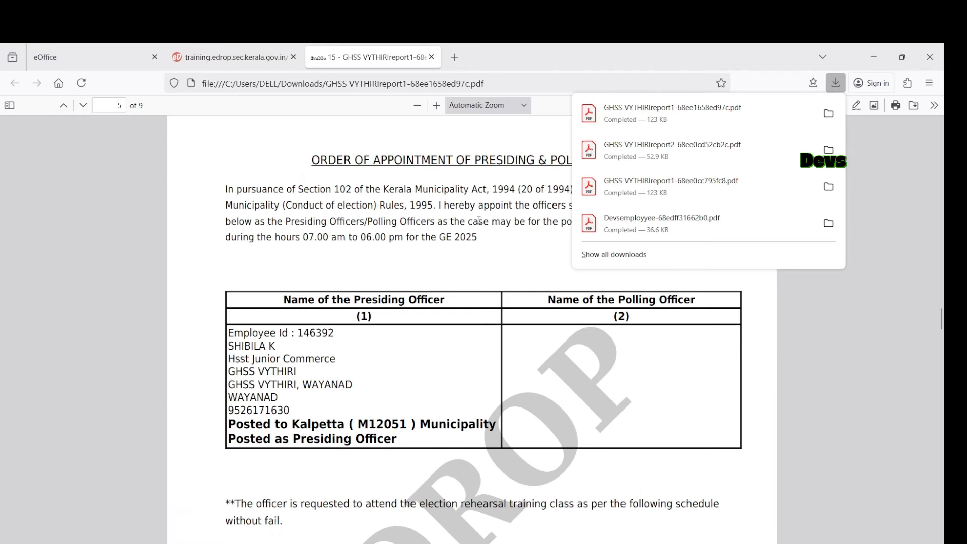
scroll(481, 224, down, 2)
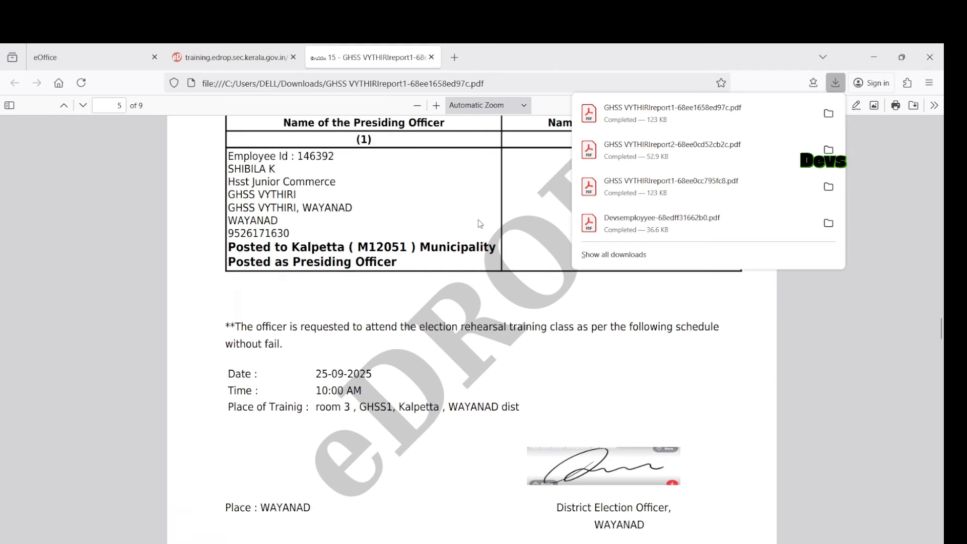
click(529, 236)
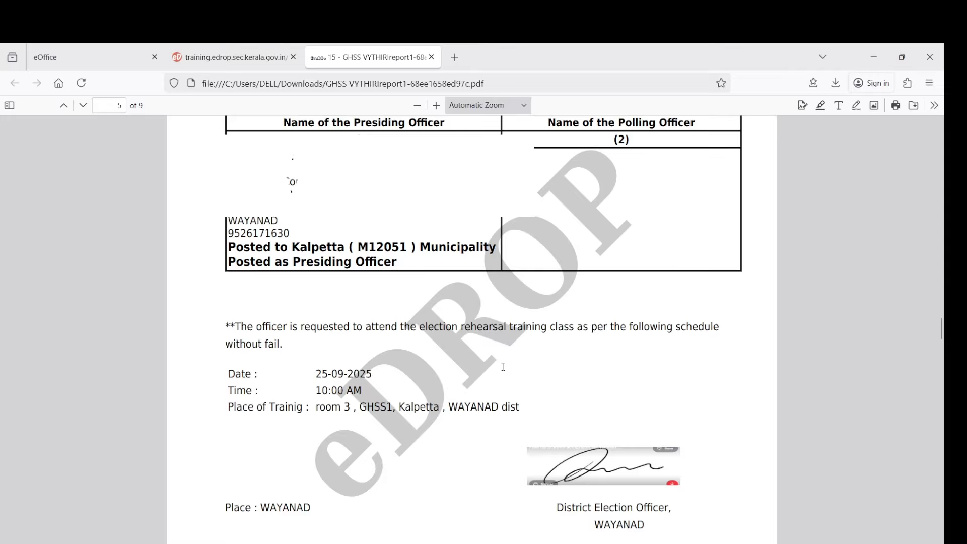
click(220, 59)
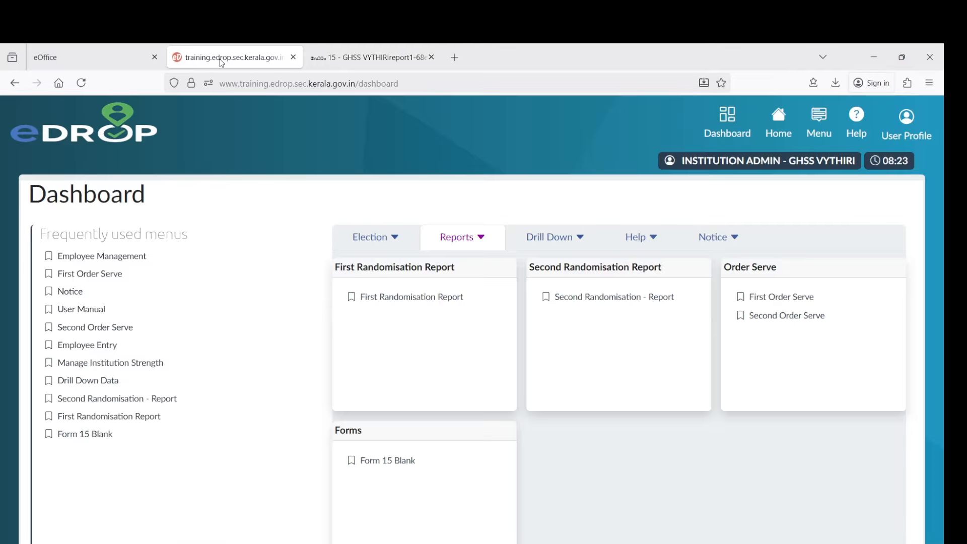
- Set and confirm 14/10/2025 as the first order serve date
click(795, 302)
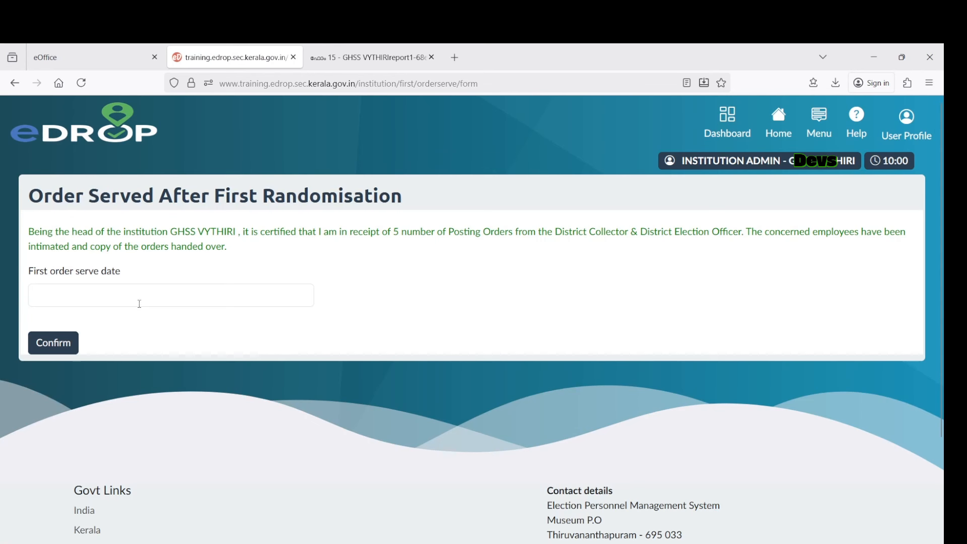
click(136, 301)
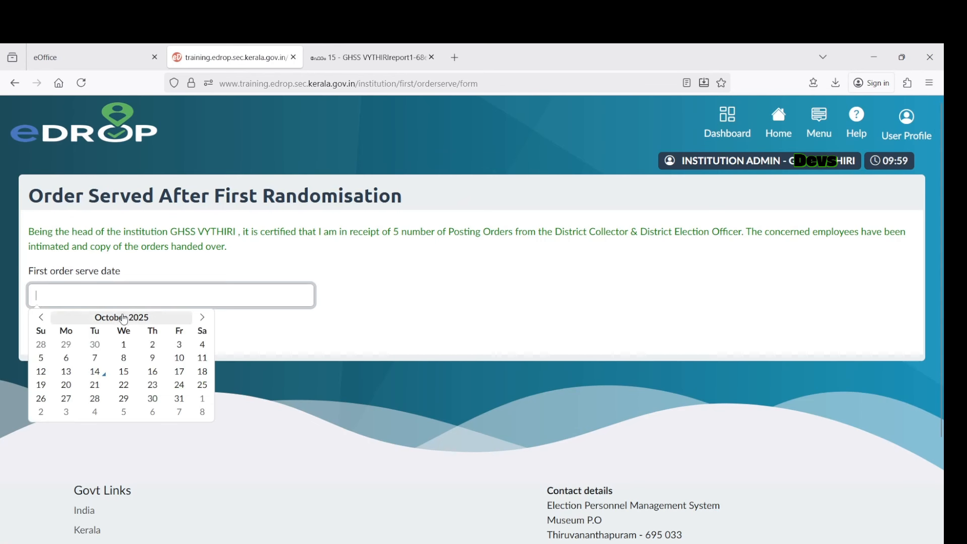
click(95, 371)
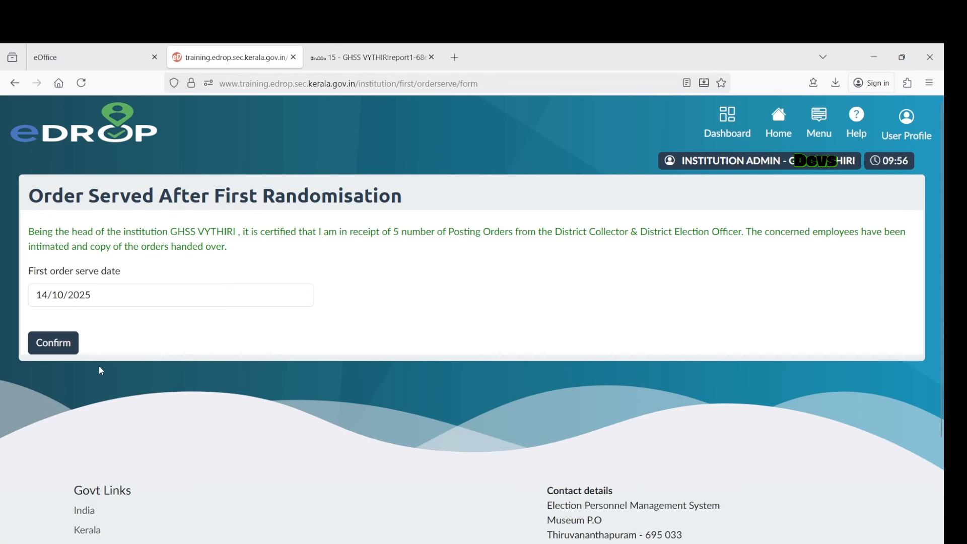
click(49, 348)
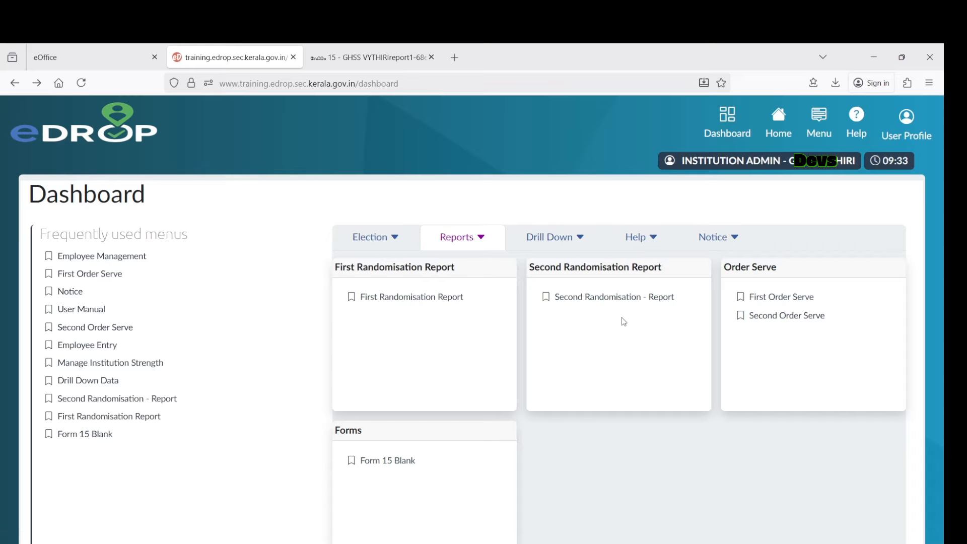
- Read through the Second Randomisation Report PDF's posting orders, then return to the eDROP tab
click(629, 298)
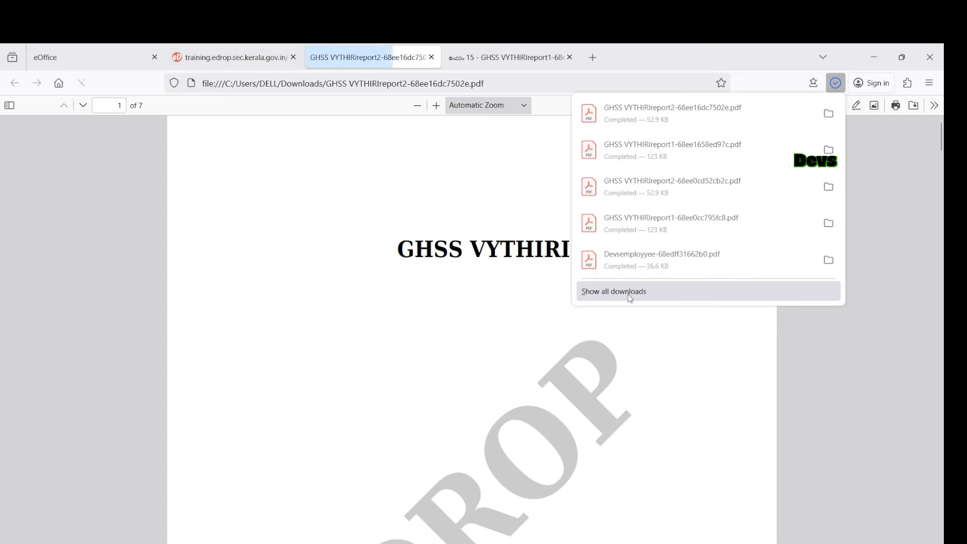
scroll(401, 304, down, 5)
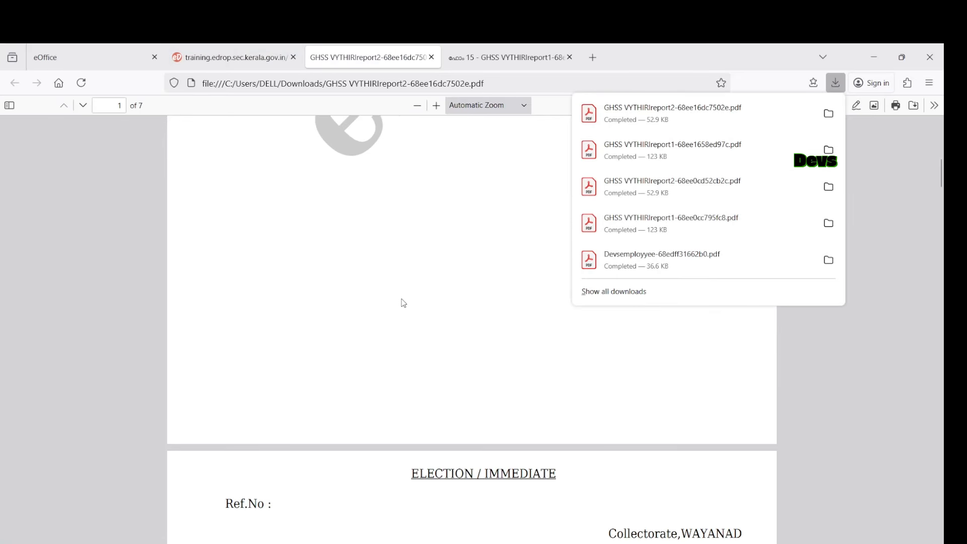
scroll(403, 303, down, 10)
scroll(403, 302, down, 15)
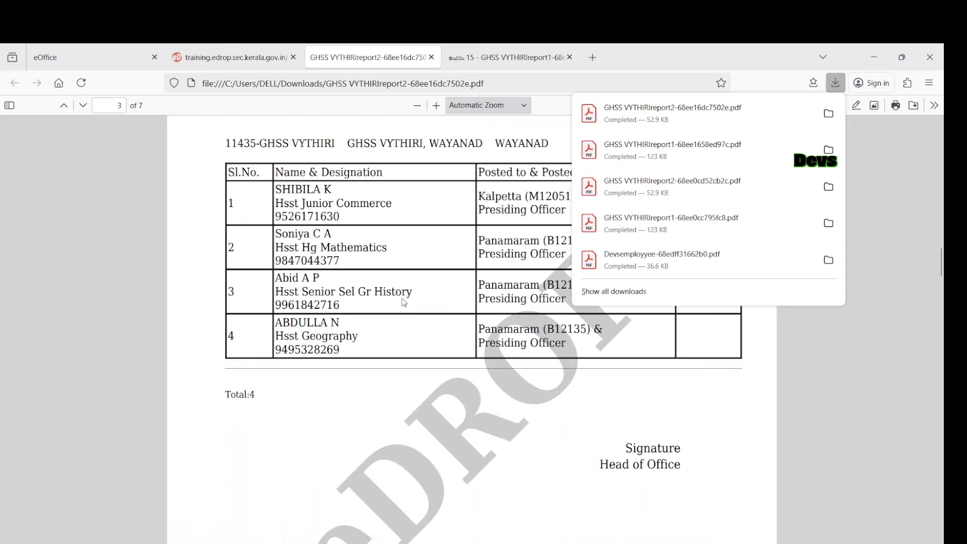
scroll(403, 303, down, 6)
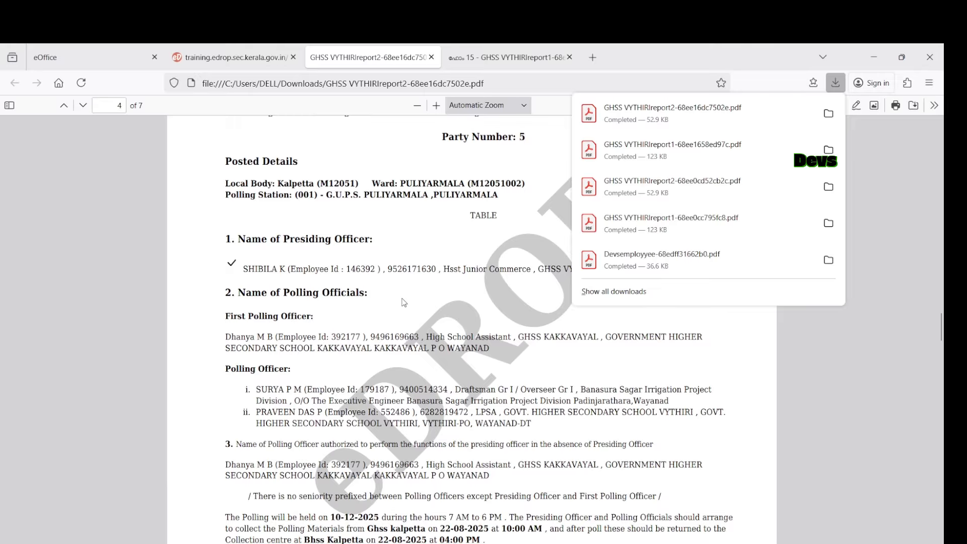
scroll(404, 303, down, 12)
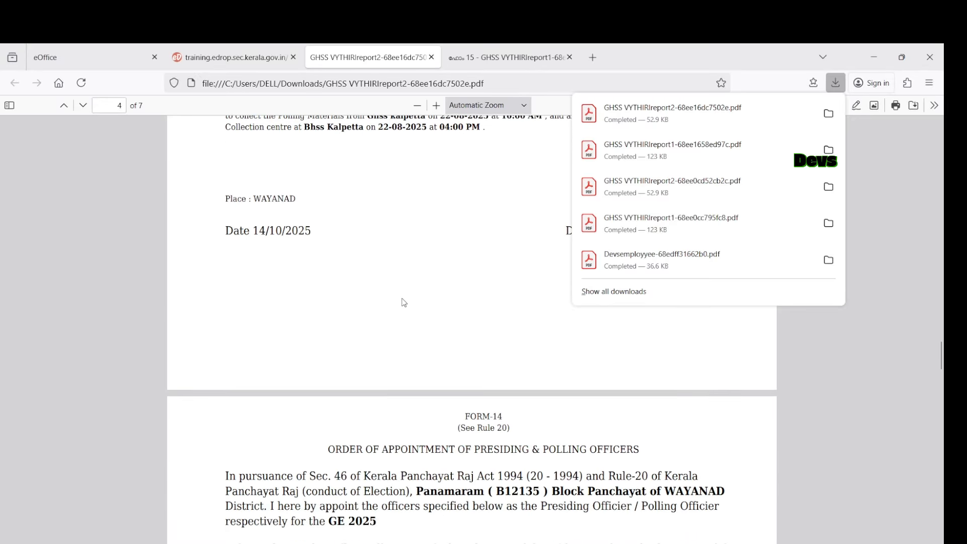
scroll(403, 302, up, 8)
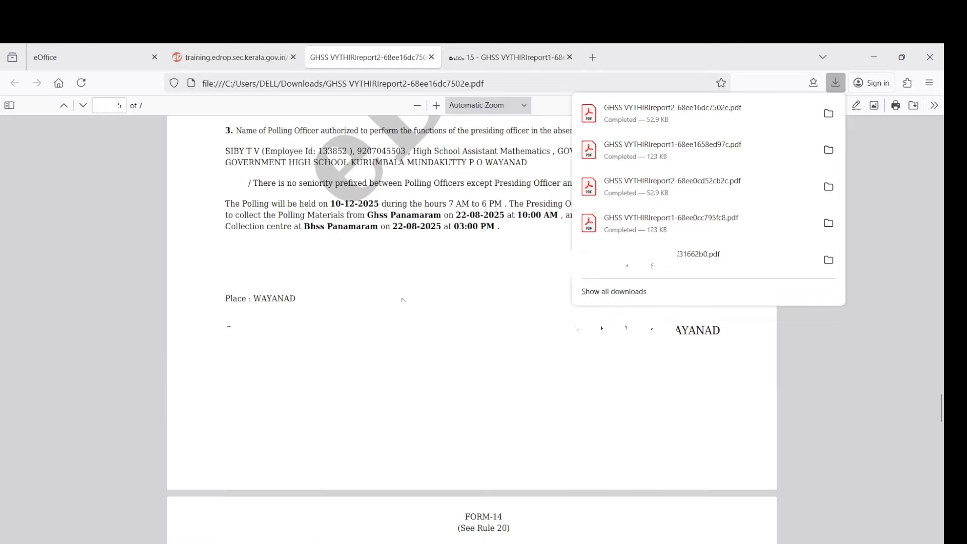
scroll(403, 298, up, 3)
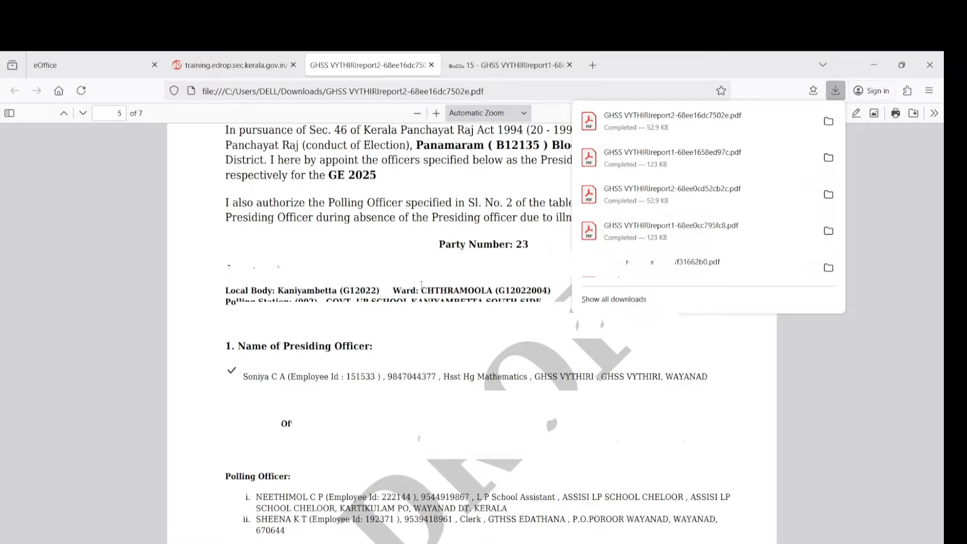
click(855, 350)
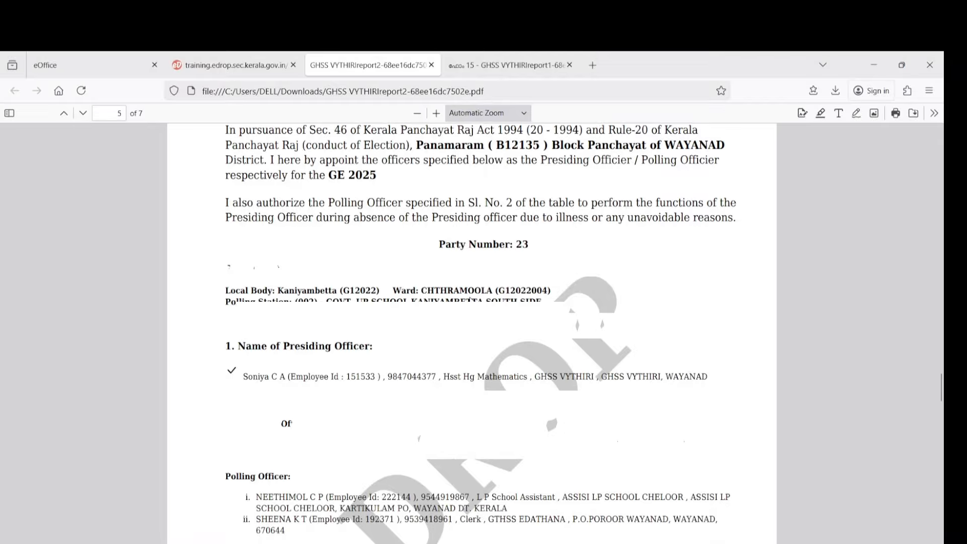
scroll(469, 300, down, 5)
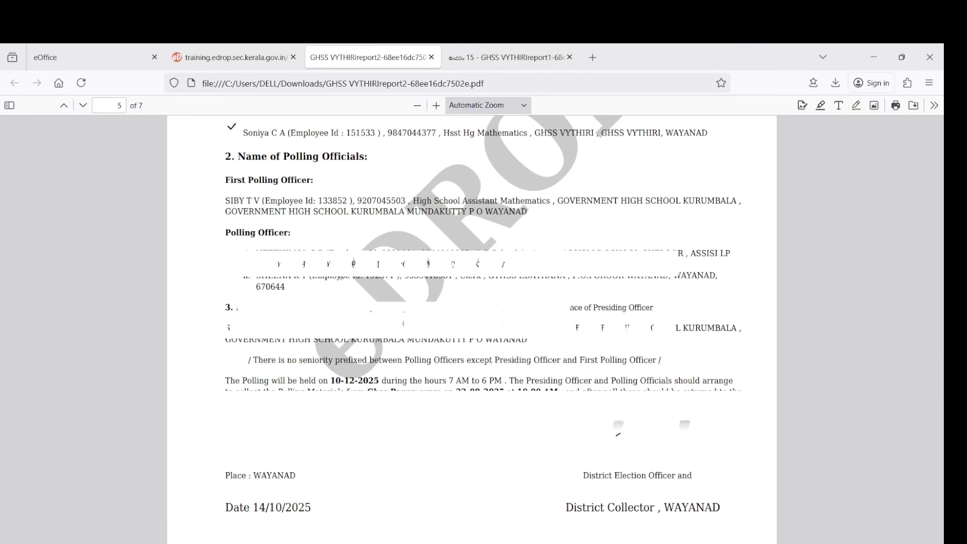
scroll(472, 328, up, 3)
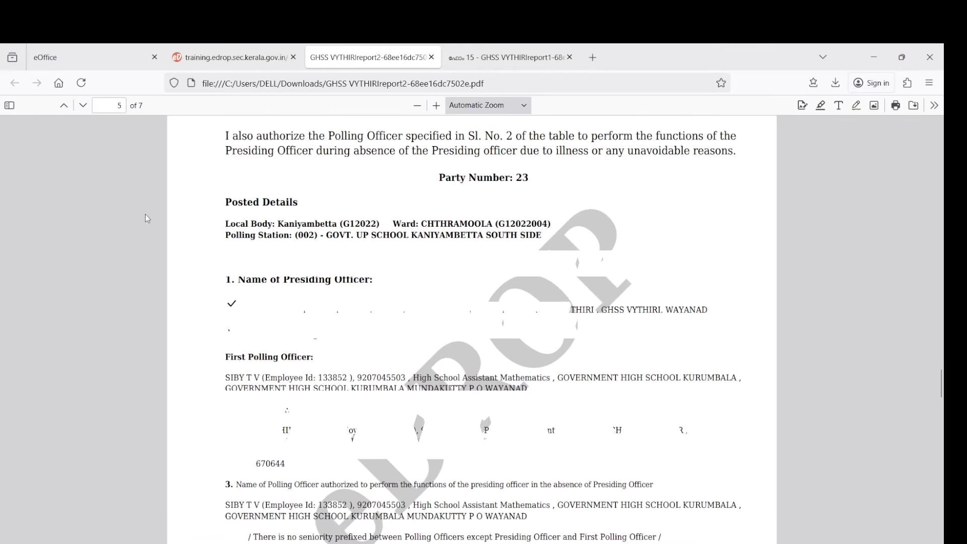
click(241, 63)
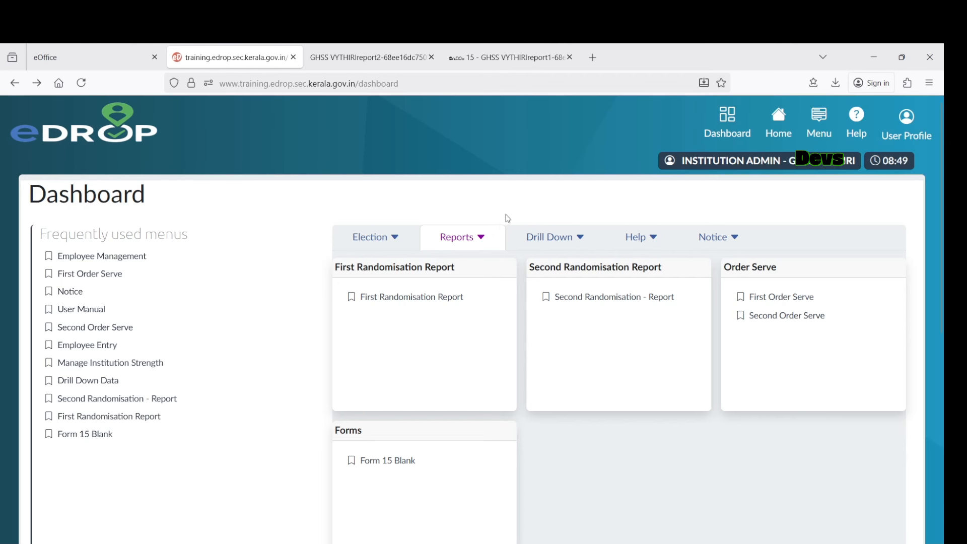
- Pick and confirm the second order serve date for the 4 posting orders, then return to the Dashboard
click(792, 318)
click(254, 299)
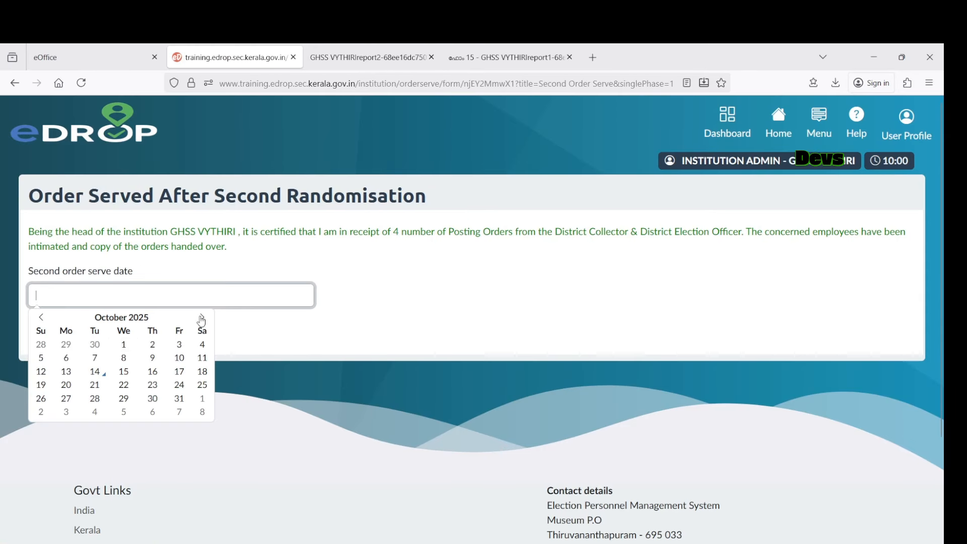
click(66, 372)
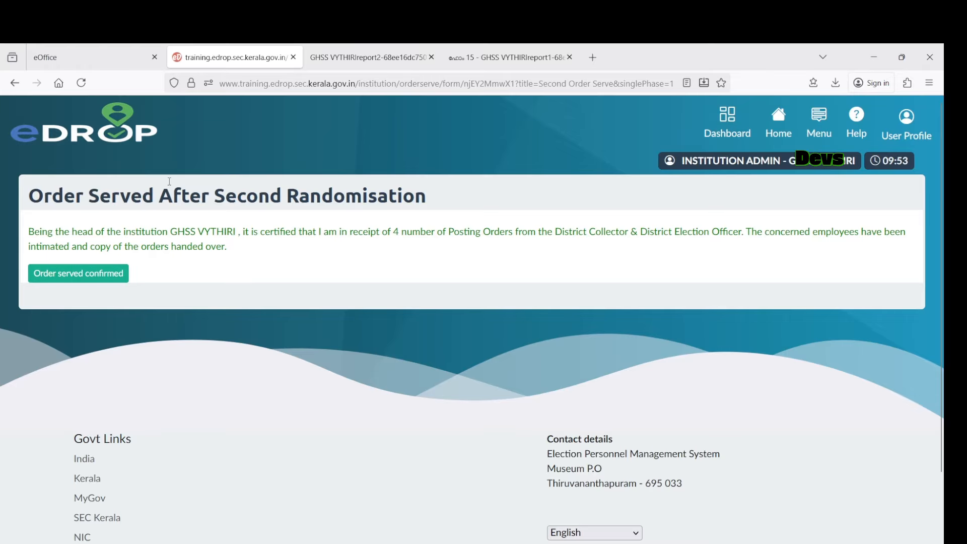
click(14, 90)
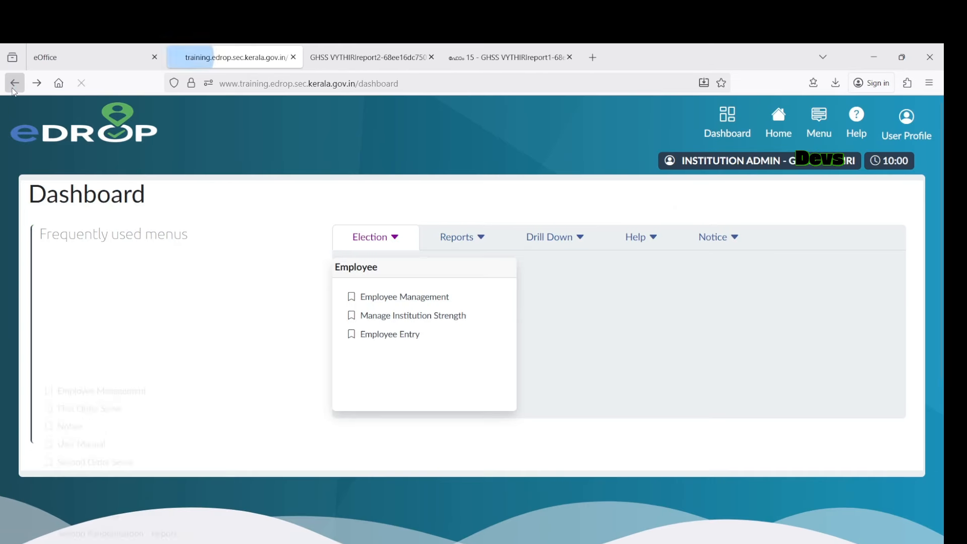
click(555, 243)
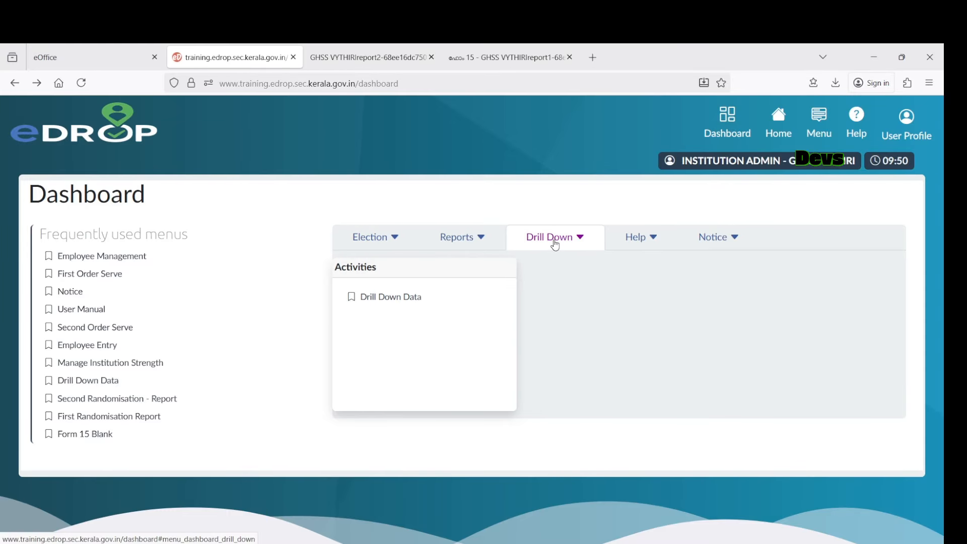
click(406, 298)
scroll(467, 298, down, 5)
scroll(467, 298, up, 5)
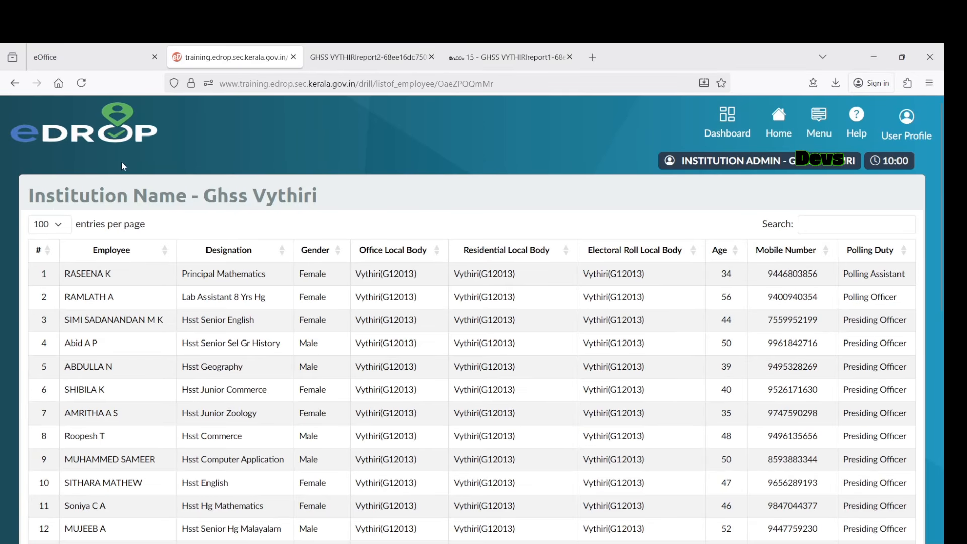
click(15, 82)
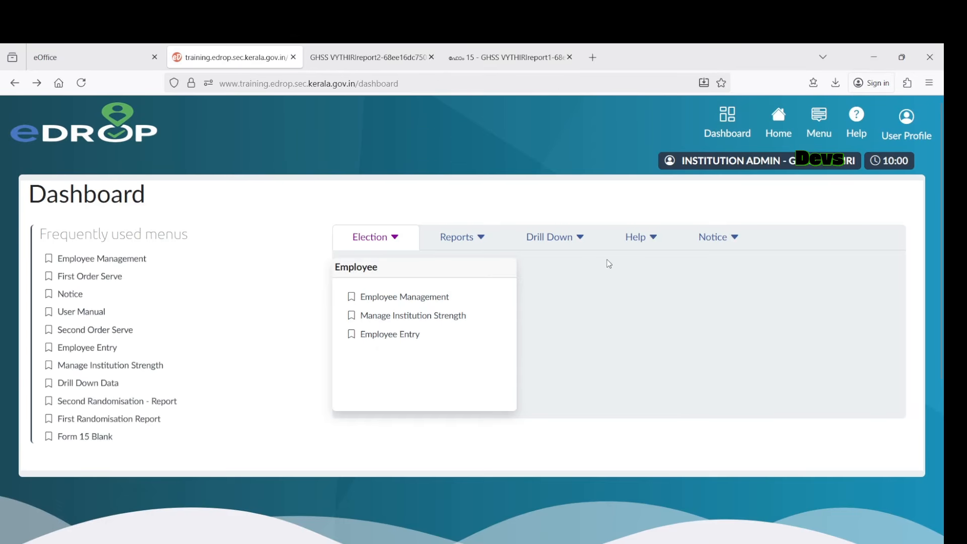
click(643, 244)
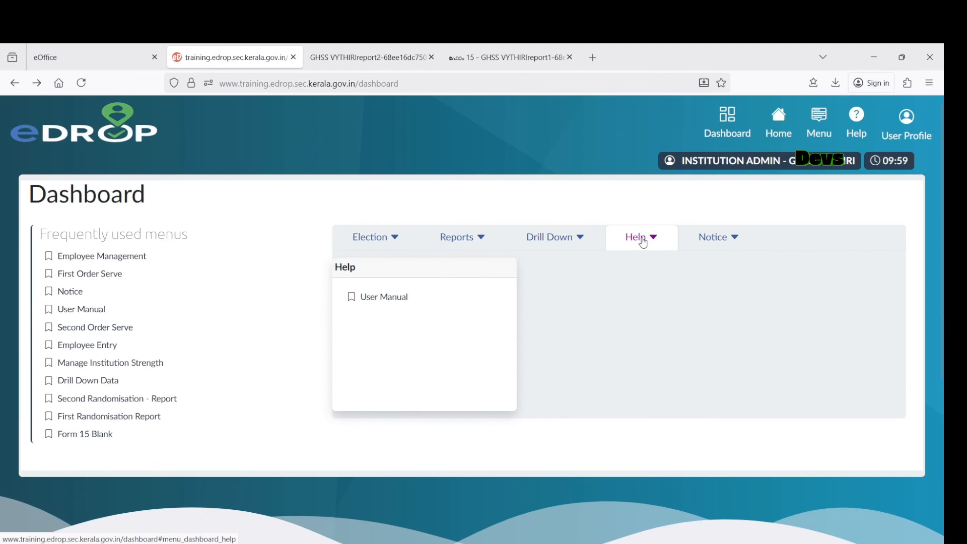
click(721, 245)
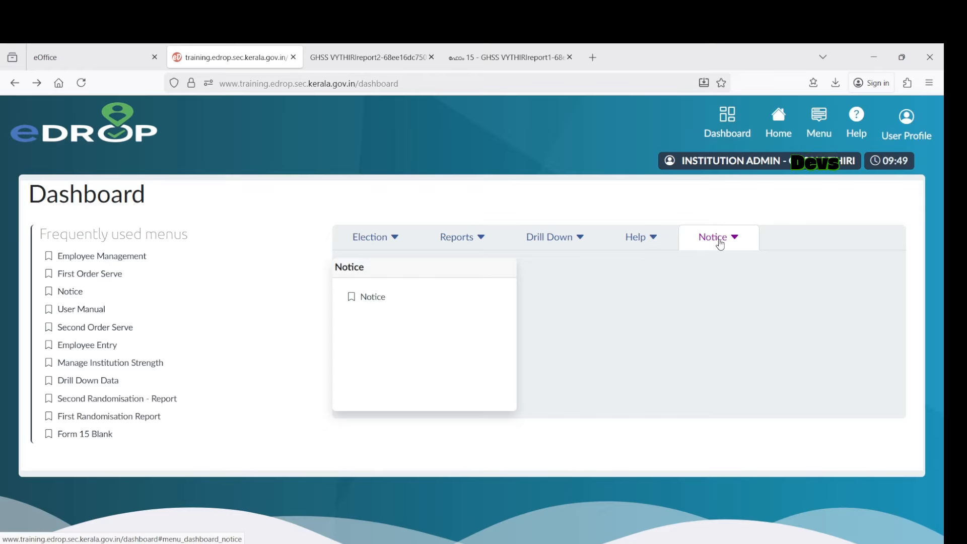
click(389, 238)
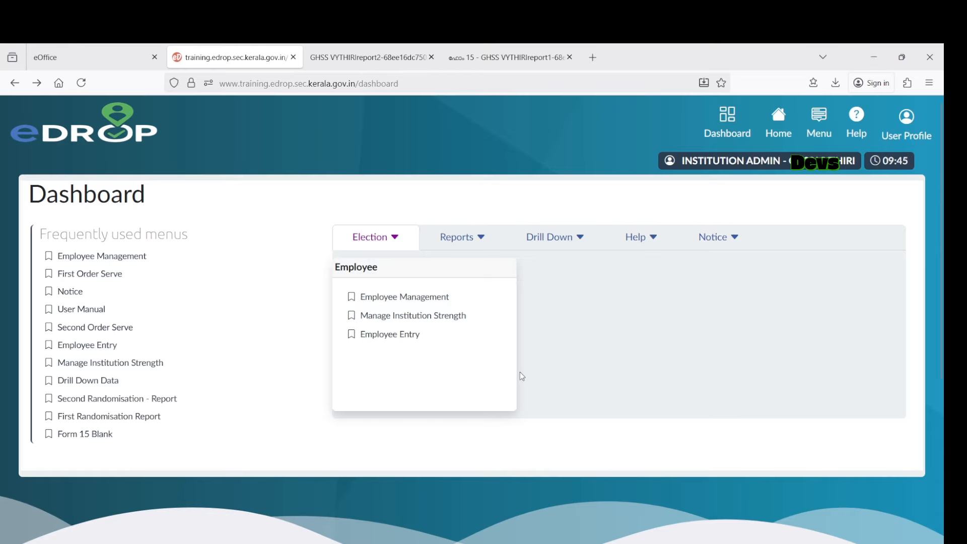